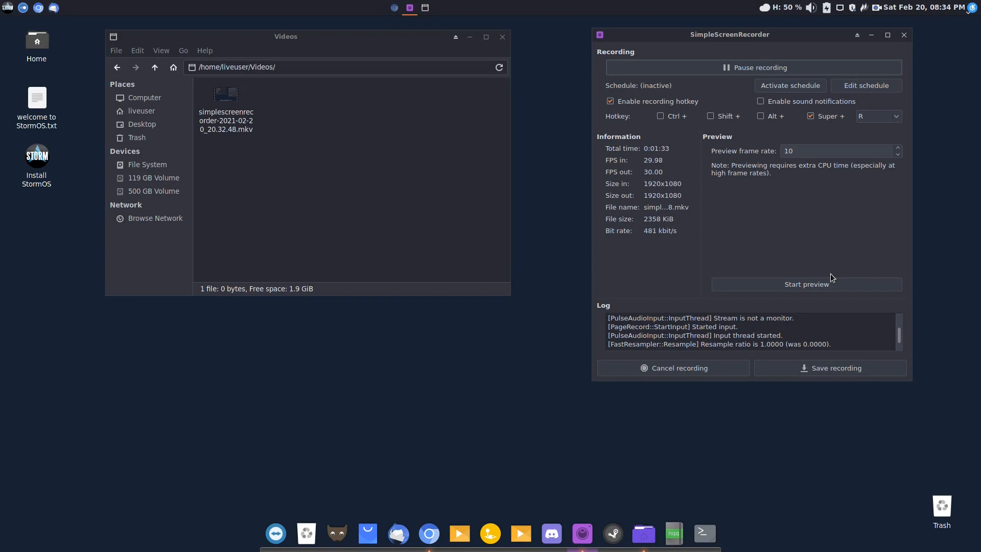
Step: Select the screen recording .mkv file in the Videos folder
click(232, 104)
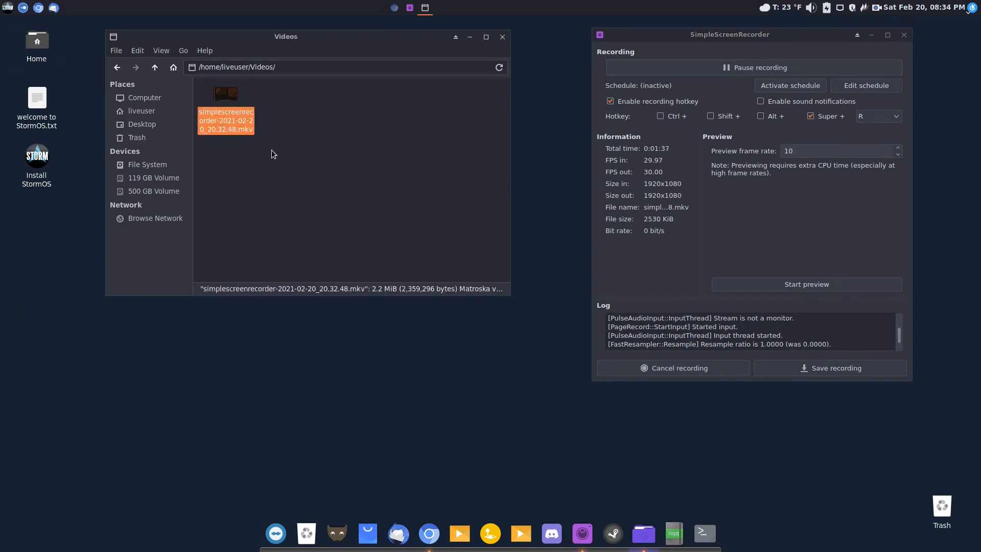
Step: Minimize SimpleScreenRecorder so the desktop is clear
click(871, 35)
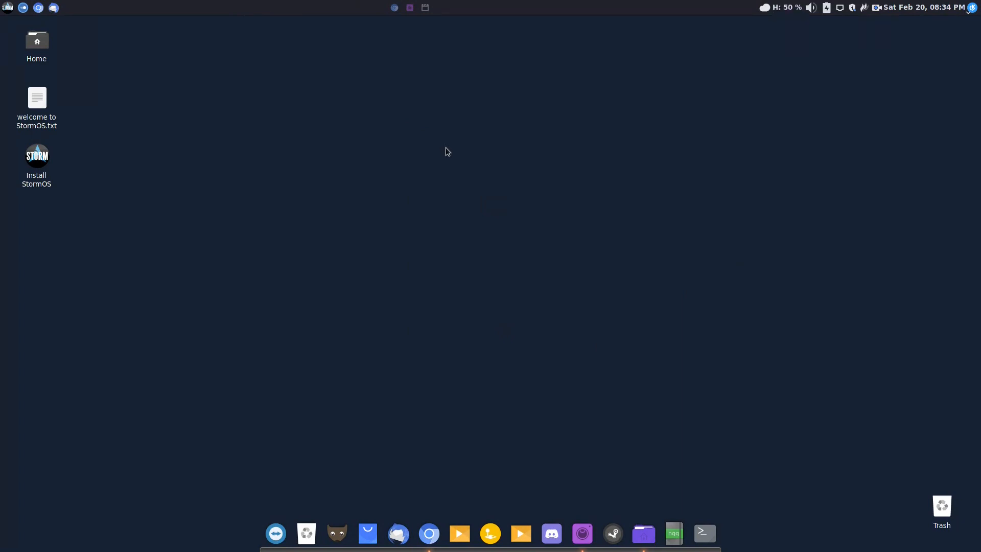
right_click(636, 8)
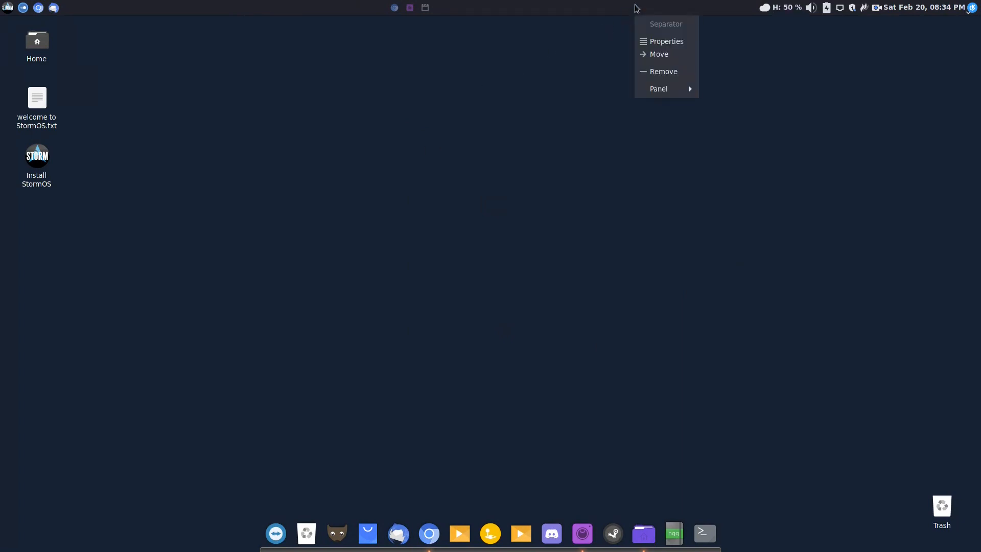
click(508, 146)
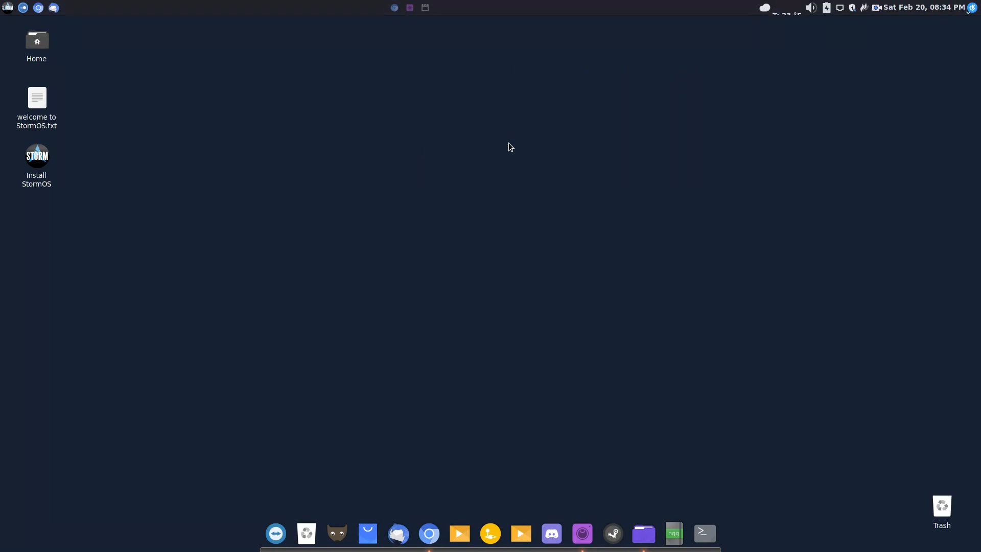
click(971, 9)
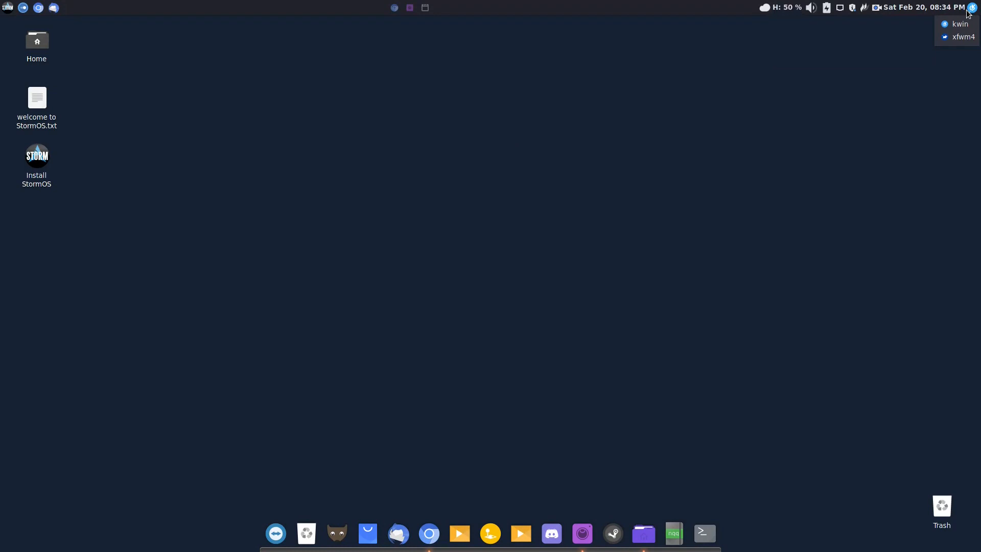
click(923, 170)
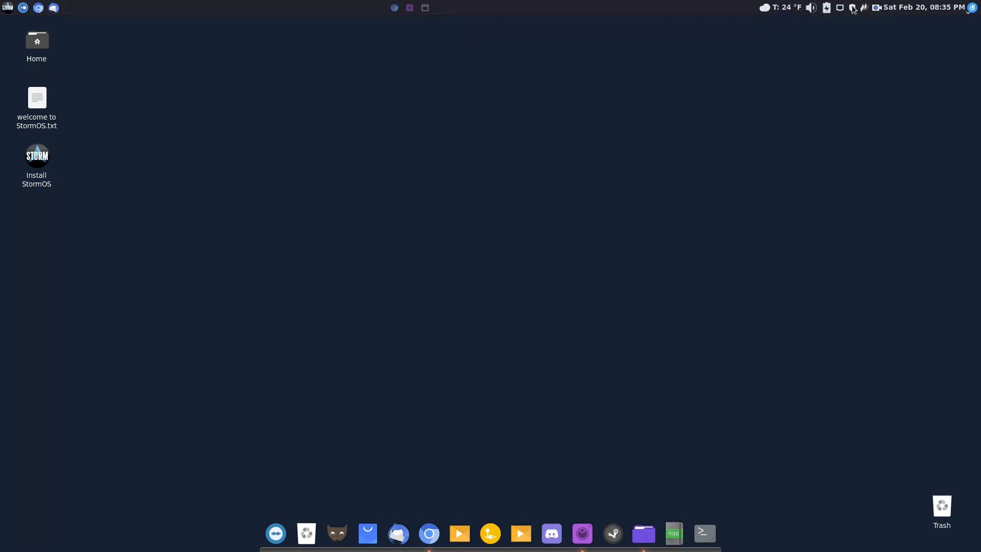
click(853, 10)
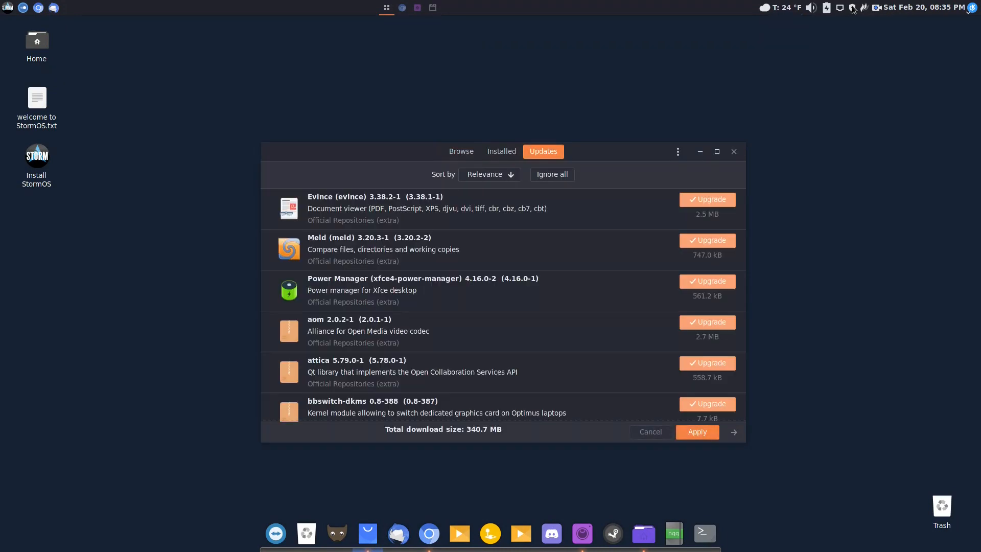
scroll(537, 233, down, 2)
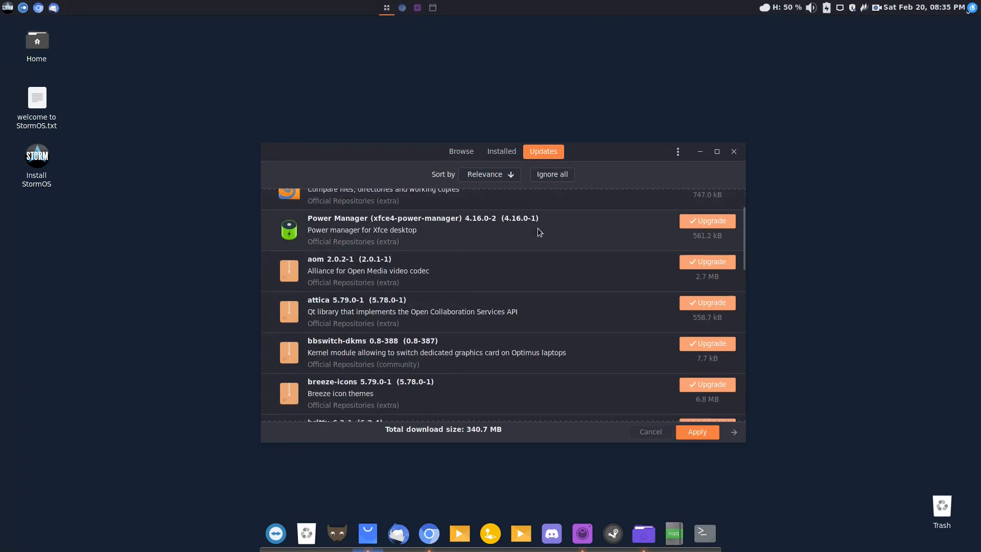
scroll(537, 233, down, 3)
scroll(538, 228, down, 4)
scroll(538, 228, down, 1)
scroll(538, 228, up, 4)
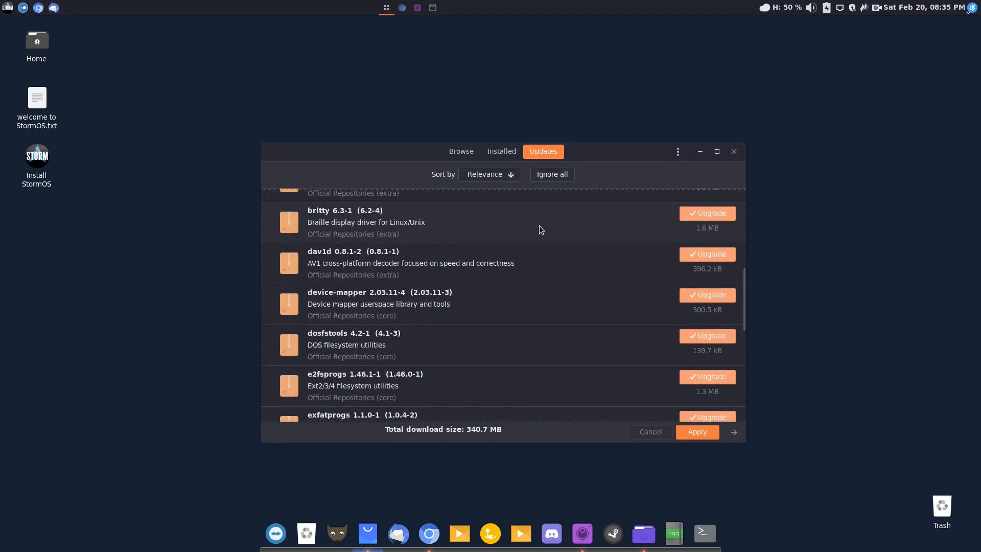
scroll(537, 225, up, 5)
scroll(538, 225, up, 1)
click(509, 153)
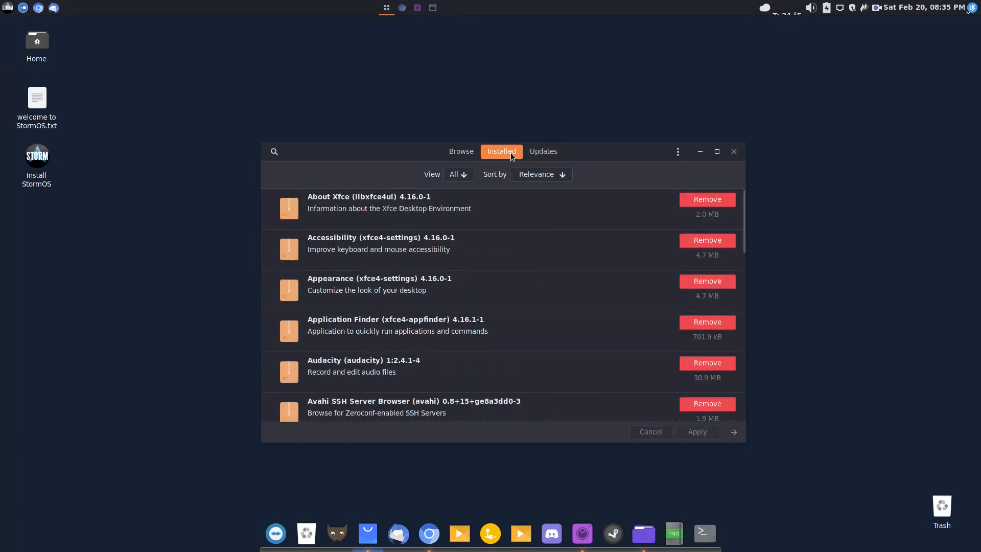
click(467, 153)
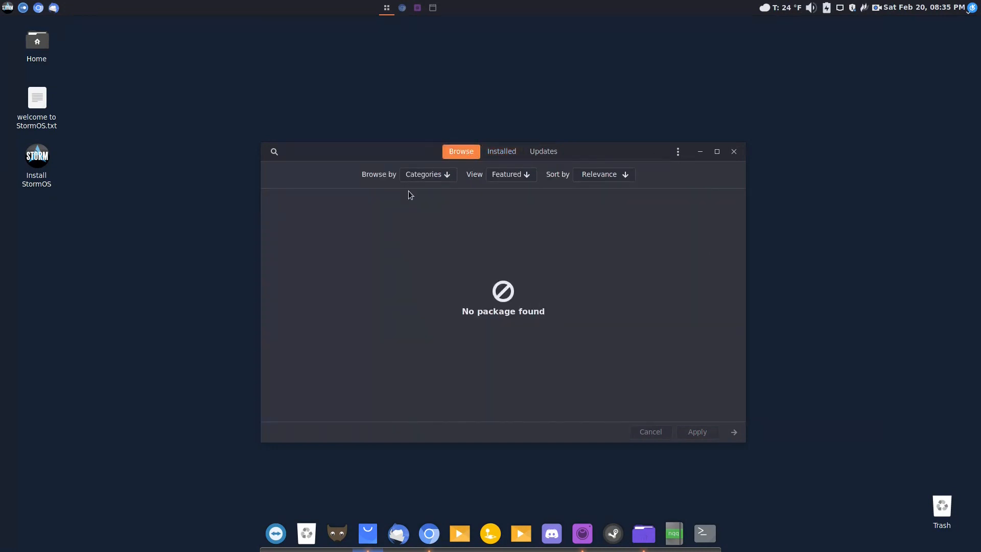
click(275, 152)
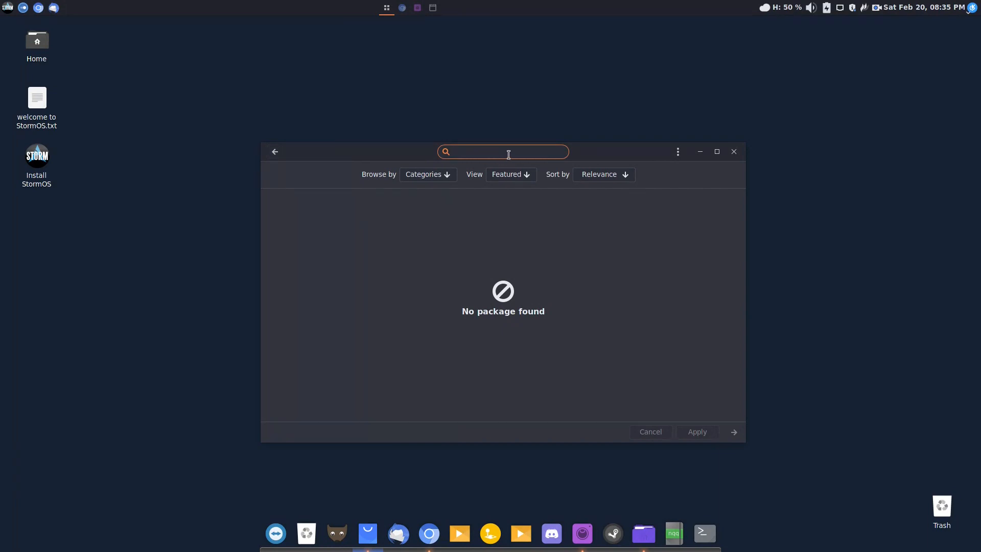
text(audac)
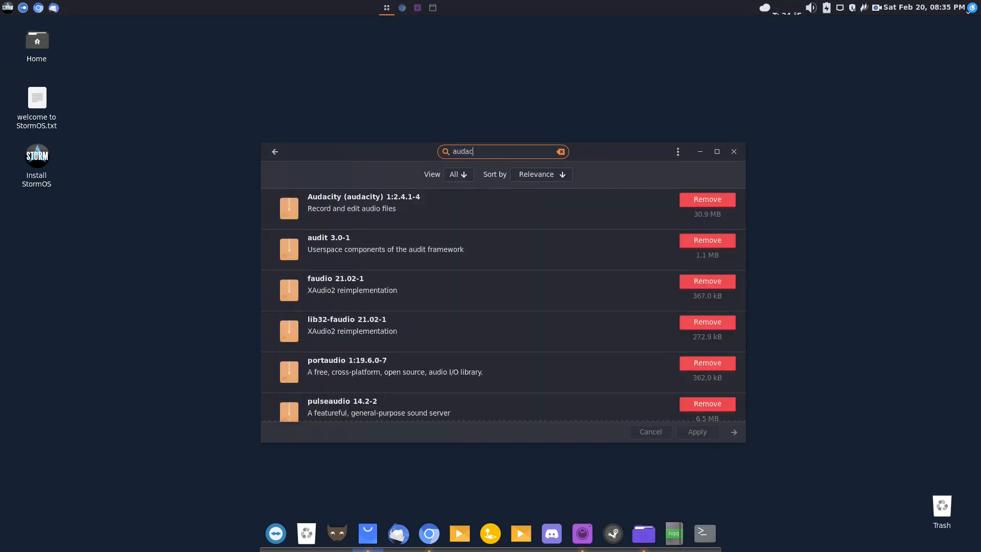
text(ious)
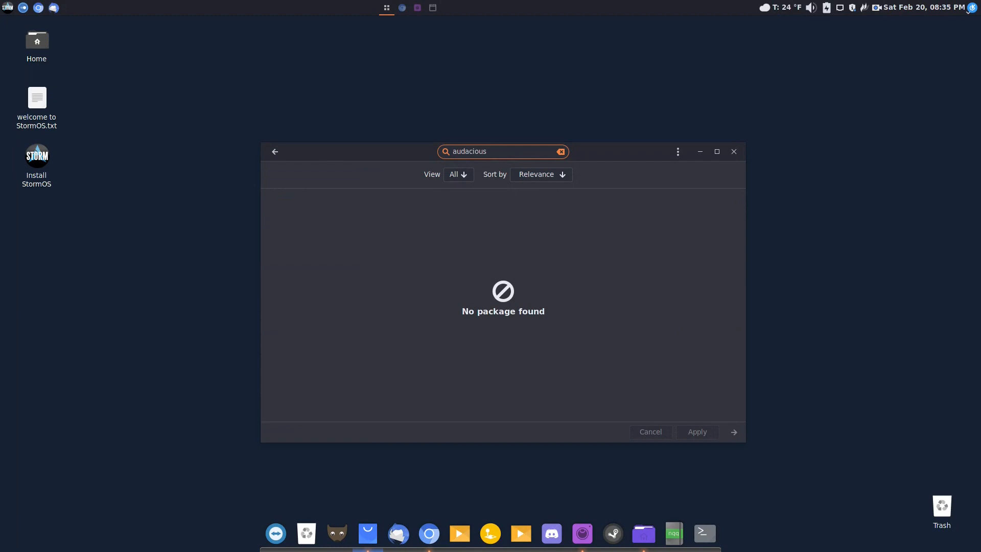
key(BackSpace)
key(BackSpace)
key(BackSpace)
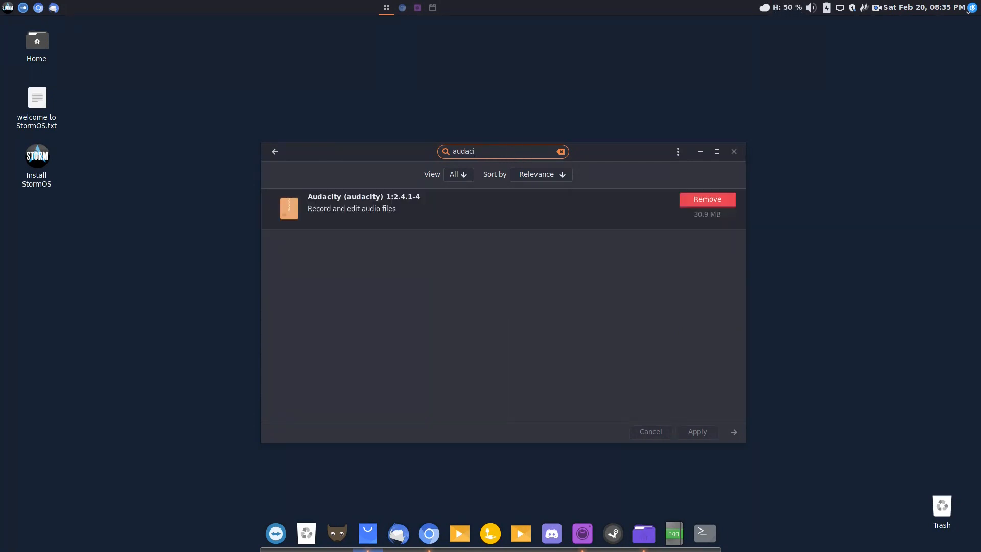
text(o)
text(us)
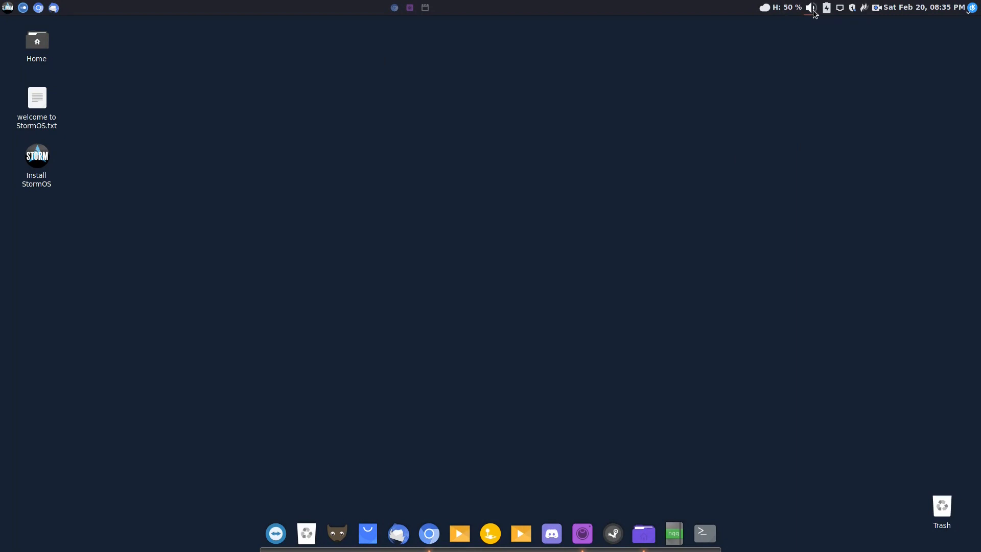
right_click(827, 9)
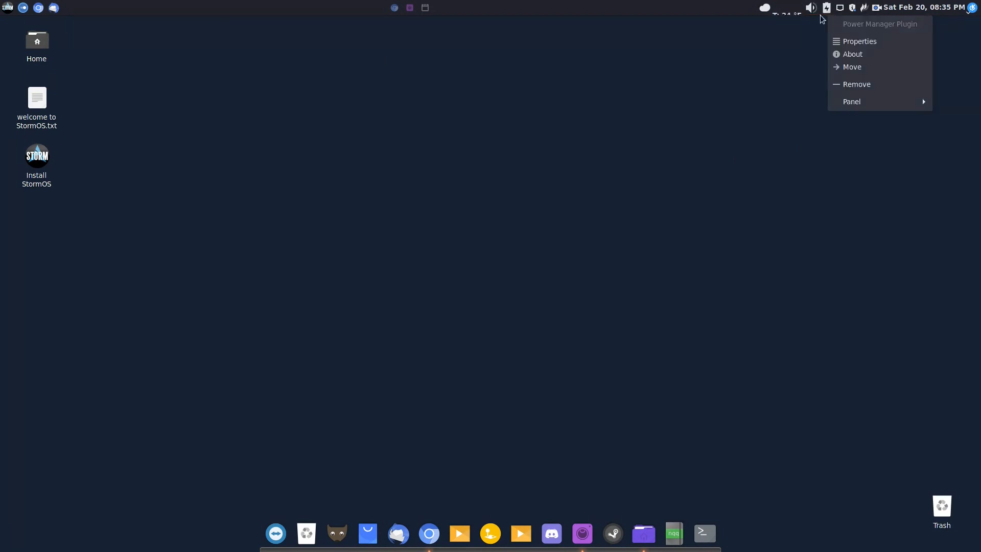
click(801, 34)
click(811, 8)
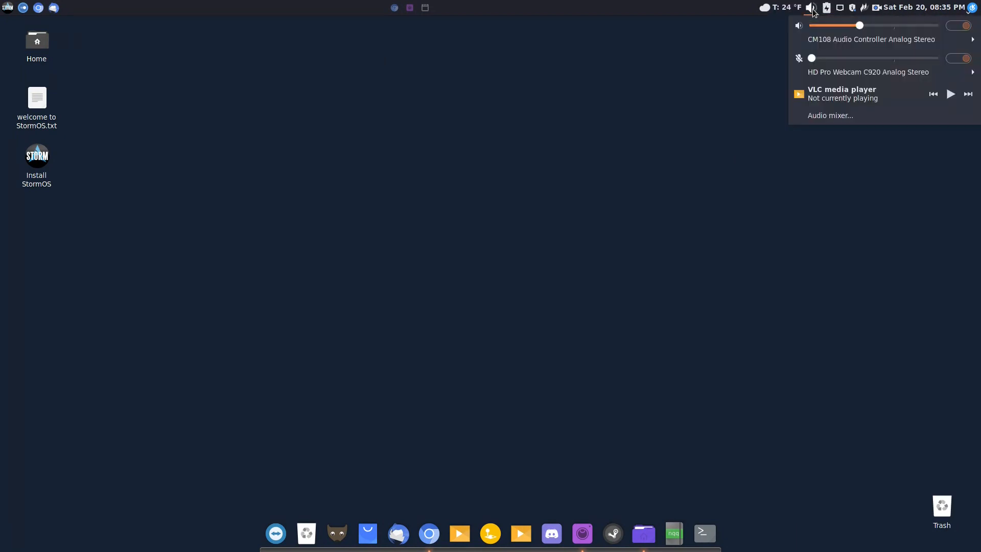
click(831, 114)
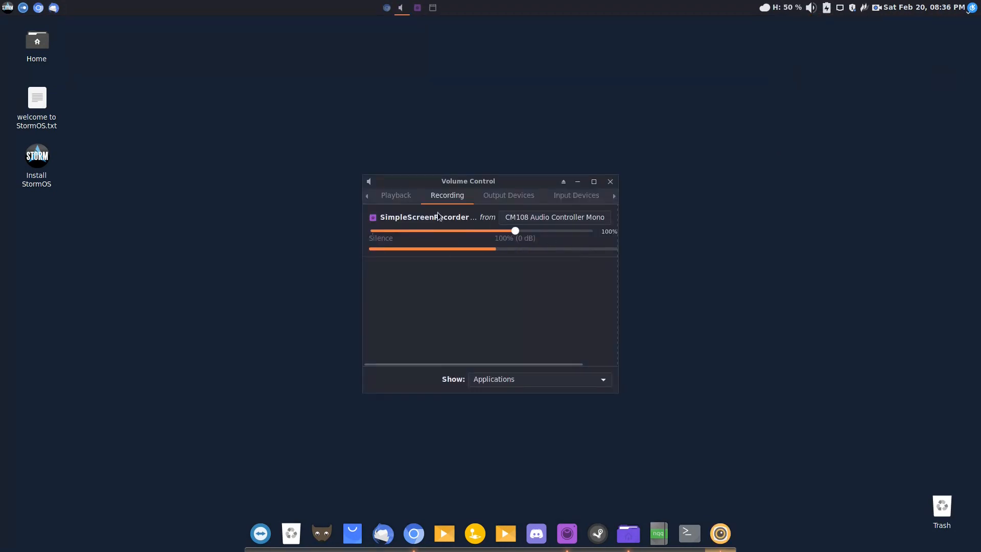
click(398, 197)
click(447, 197)
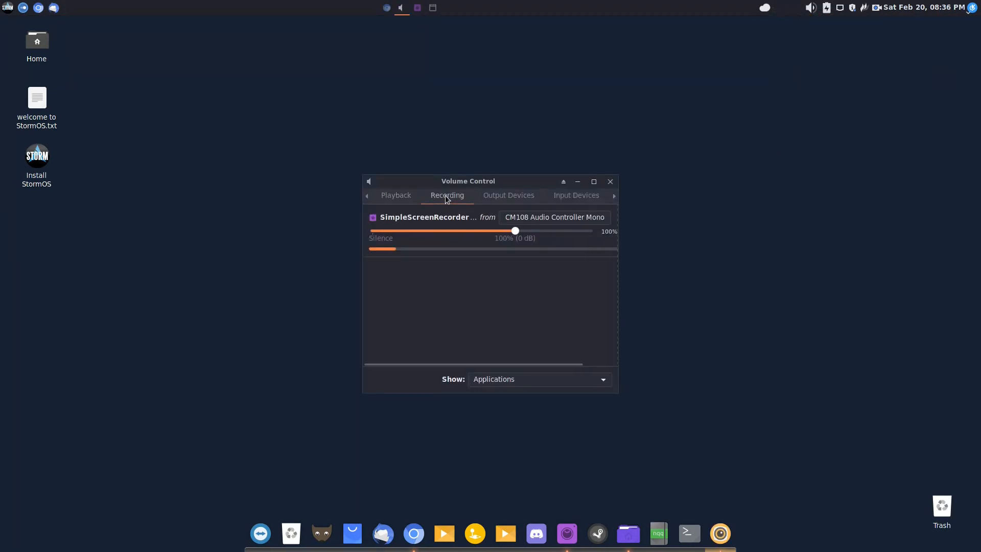
click(502, 197)
click(591, 198)
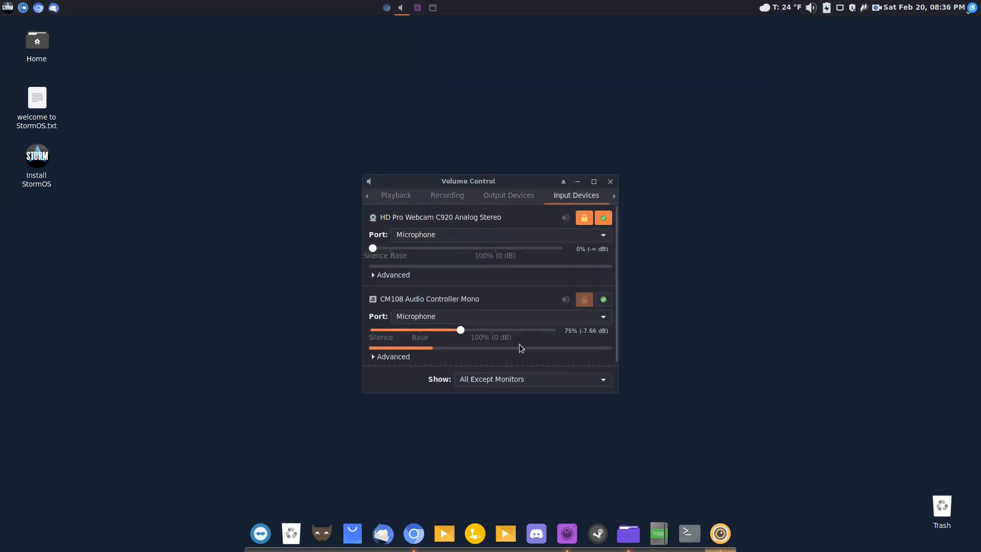
click(610, 181)
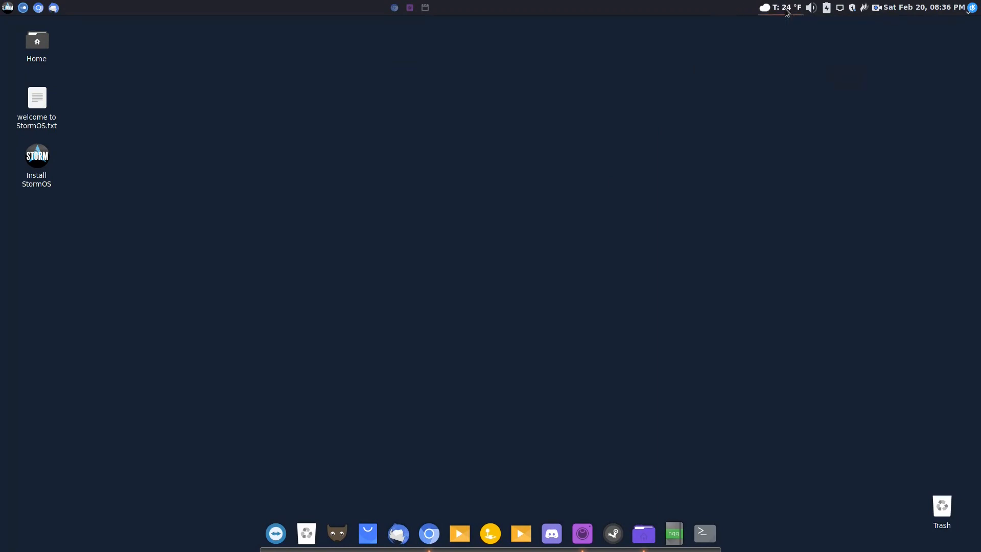
Step: Check the Weather plugin's Location preferences and close them
right_click(779, 11)
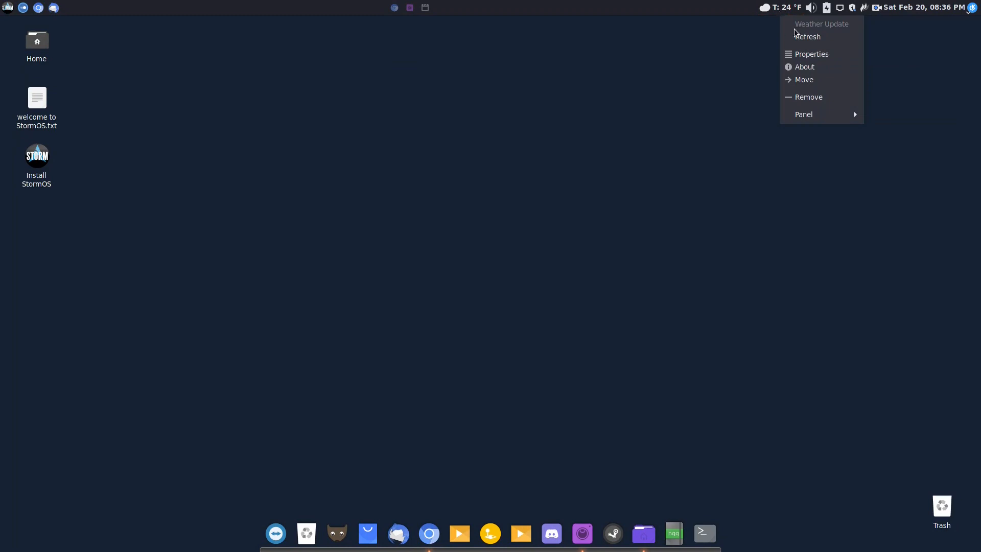
click(811, 54)
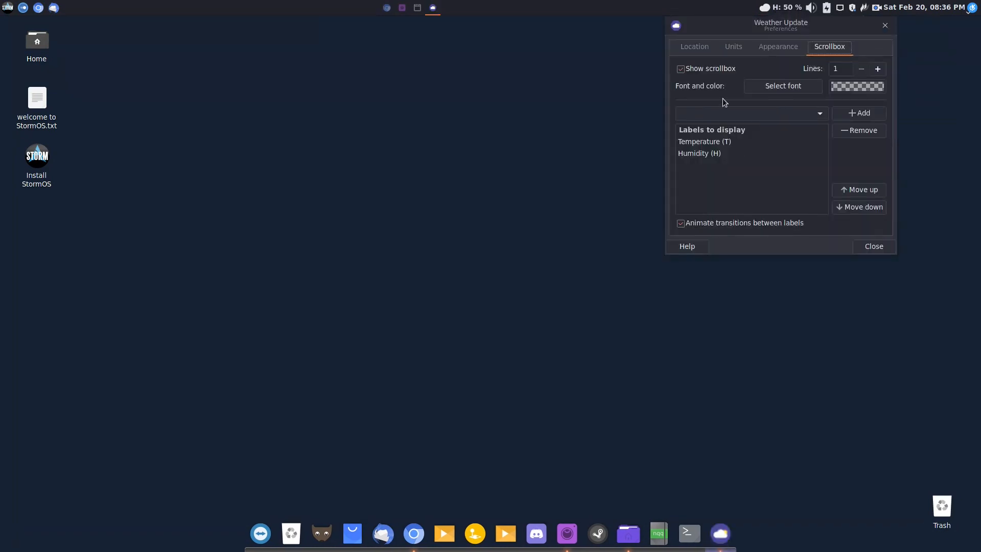
click(704, 46)
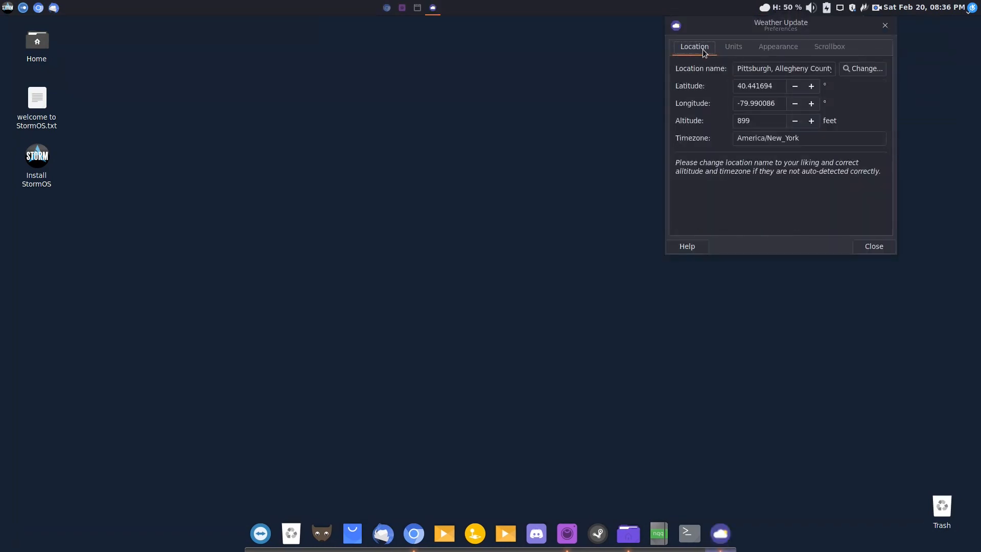
click(874, 245)
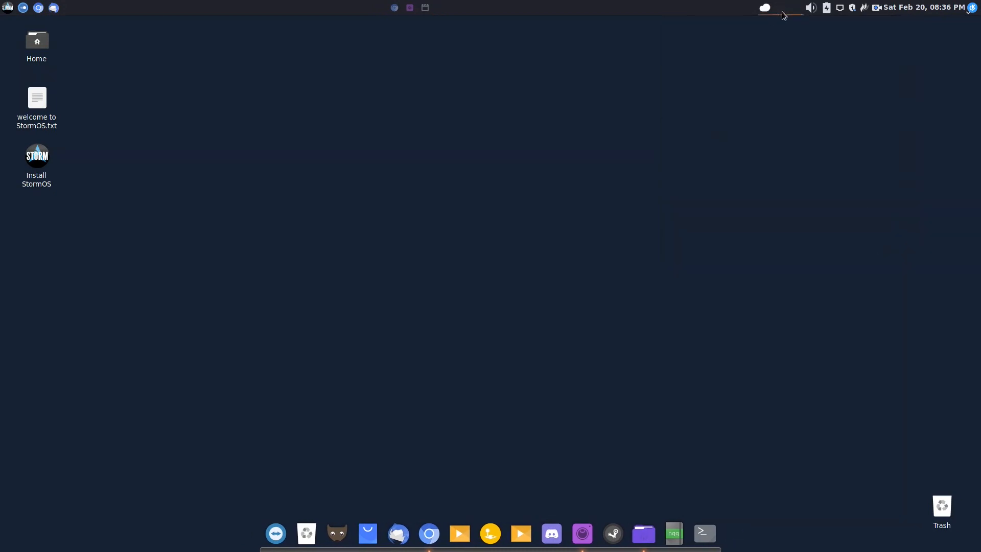
Step: View the Weather Report forecast and Details data, then dismiss it
click(784, 11)
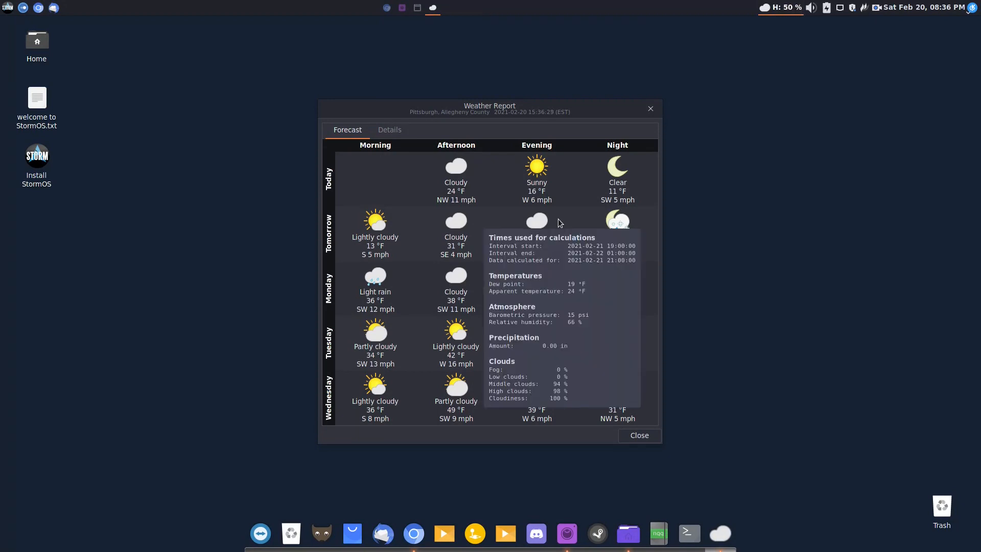
click(397, 133)
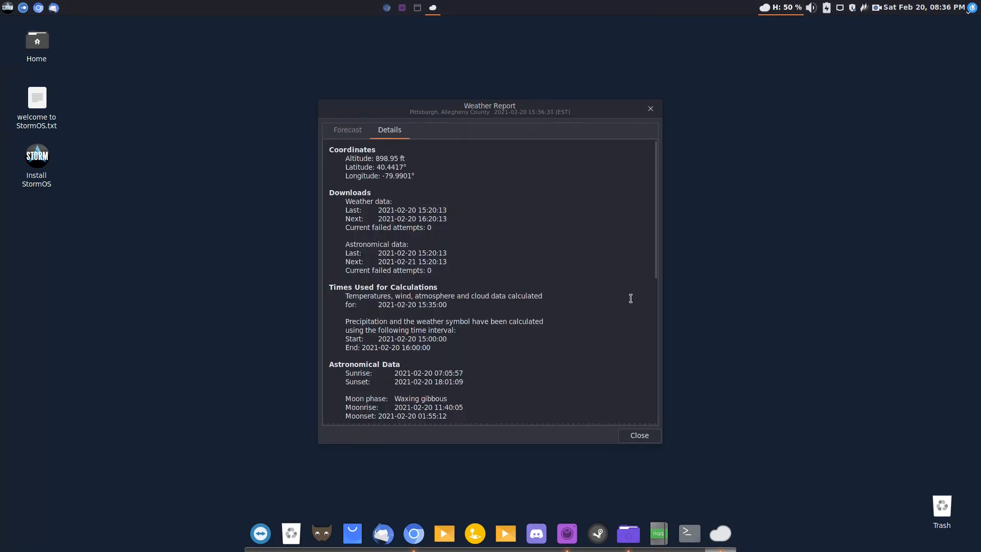
click(640, 434)
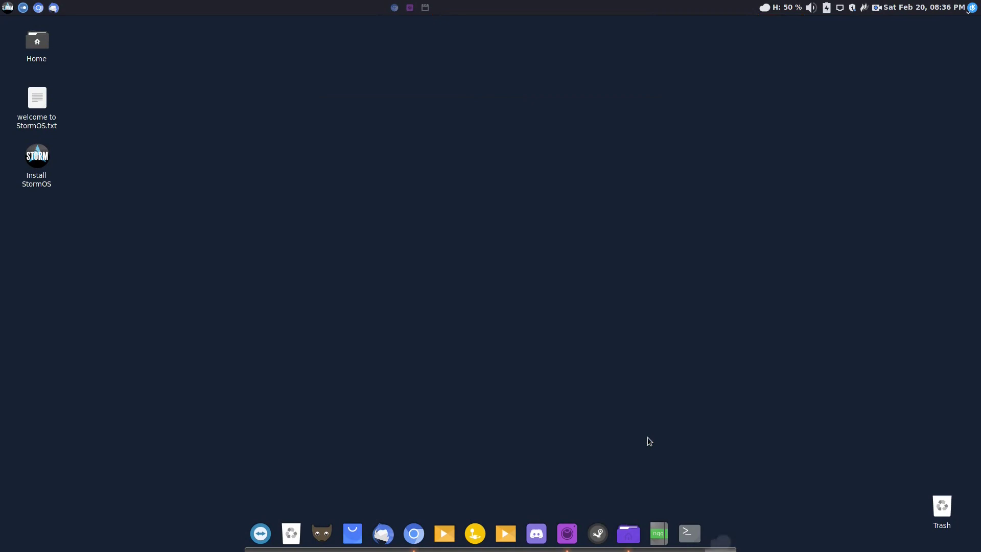
Step: Minimize the Videos folder and screen recorder, bringing up the browser with the StormOS page
click(426, 9)
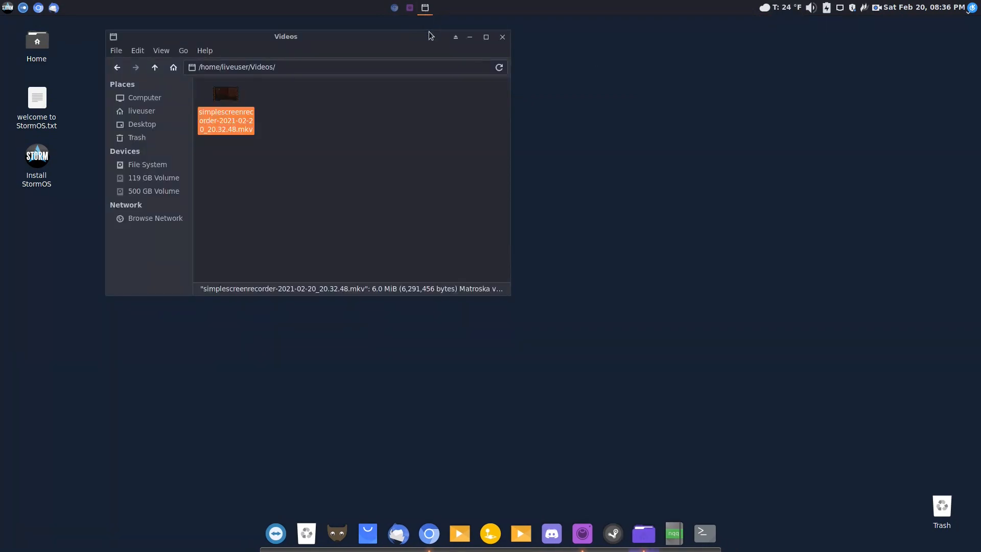
click(469, 37)
click(411, 8)
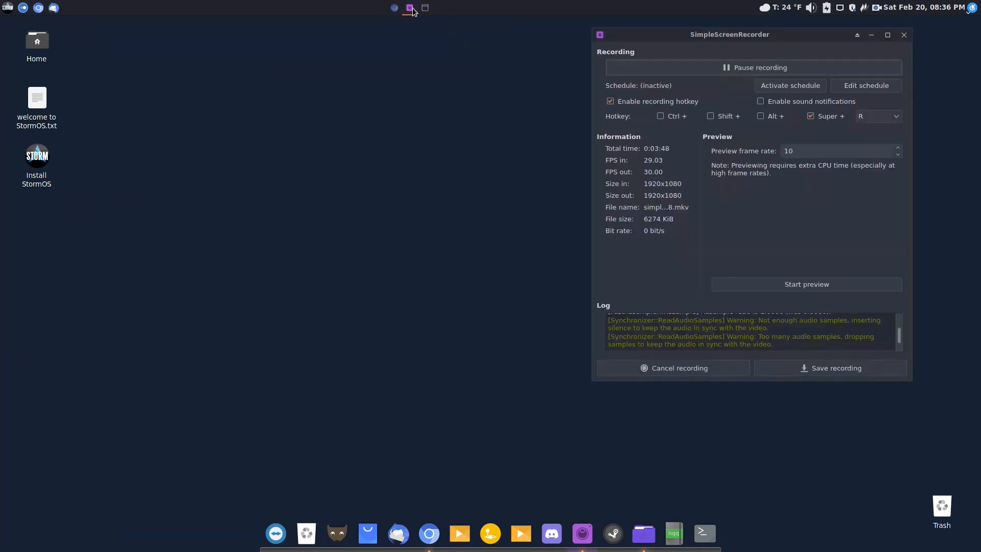
click(871, 36)
click(394, 8)
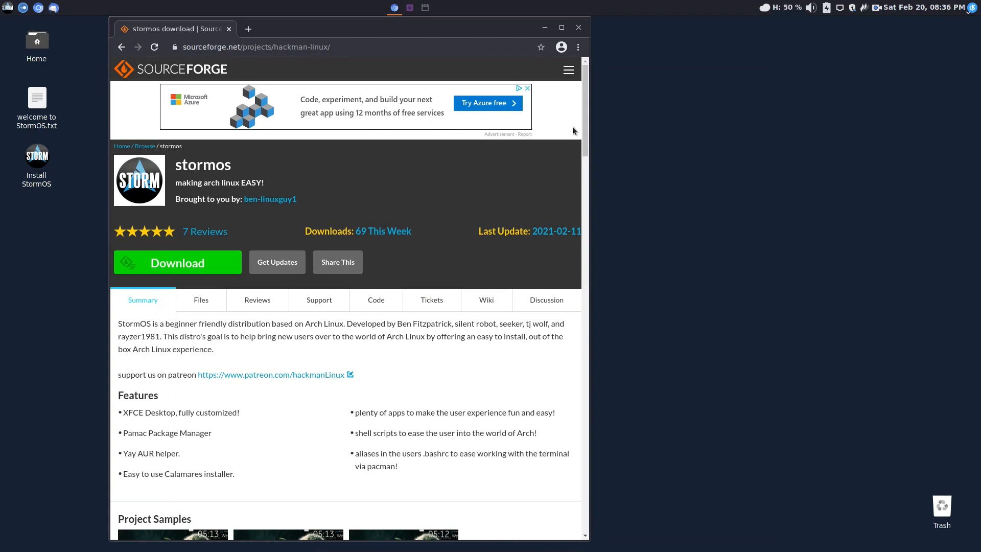
Step: Minimize Chromium after viewing the StormOS SourceForge page
click(545, 28)
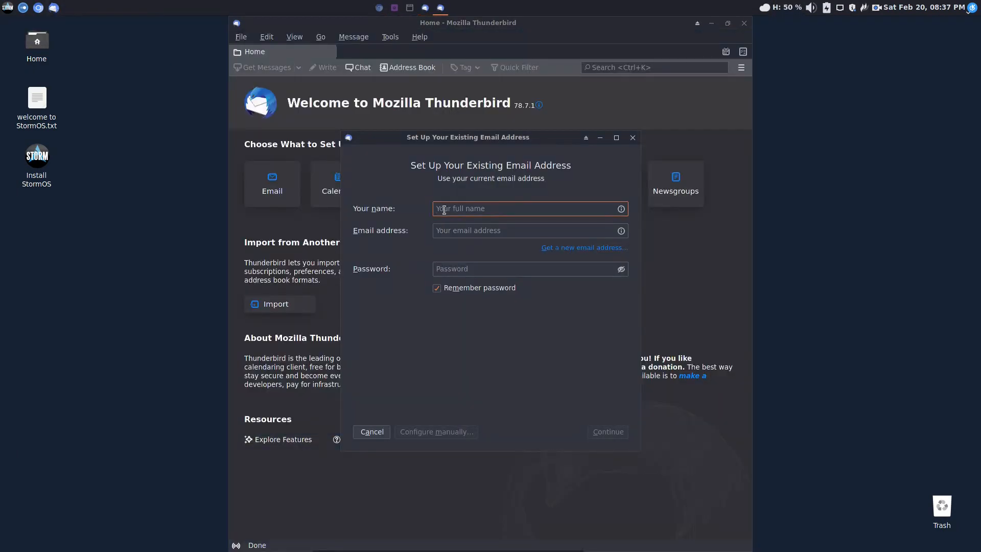
Step: Cancel Thunderbird's existing email account setup dialog
click(632, 137)
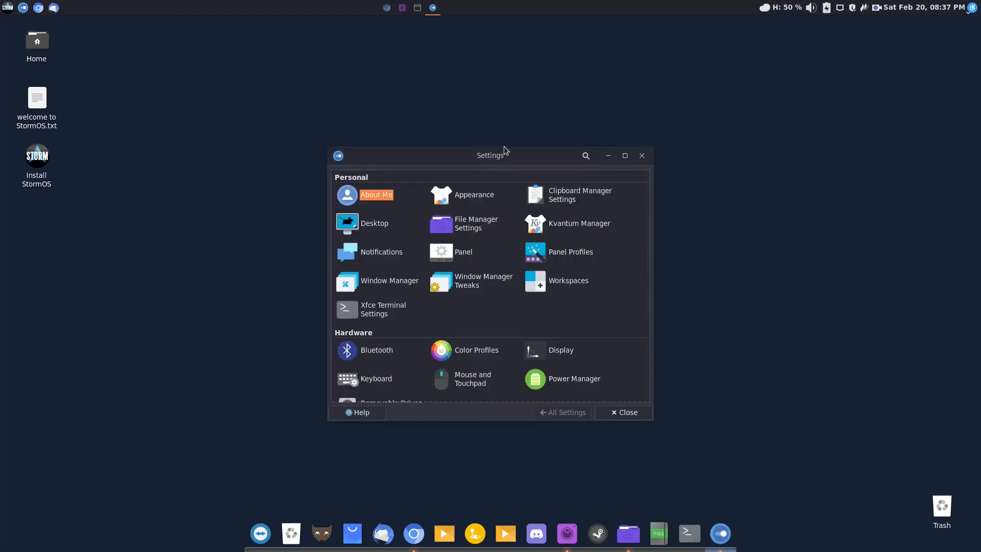
Step: Maximize the Xfce Settings Manager to show all categories, then close it
click(624, 155)
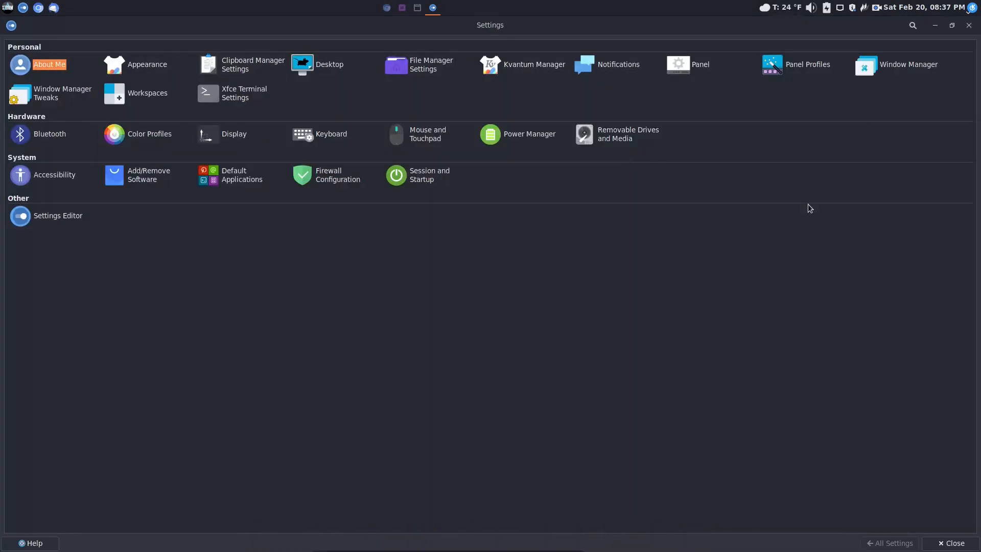
click(968, 25)
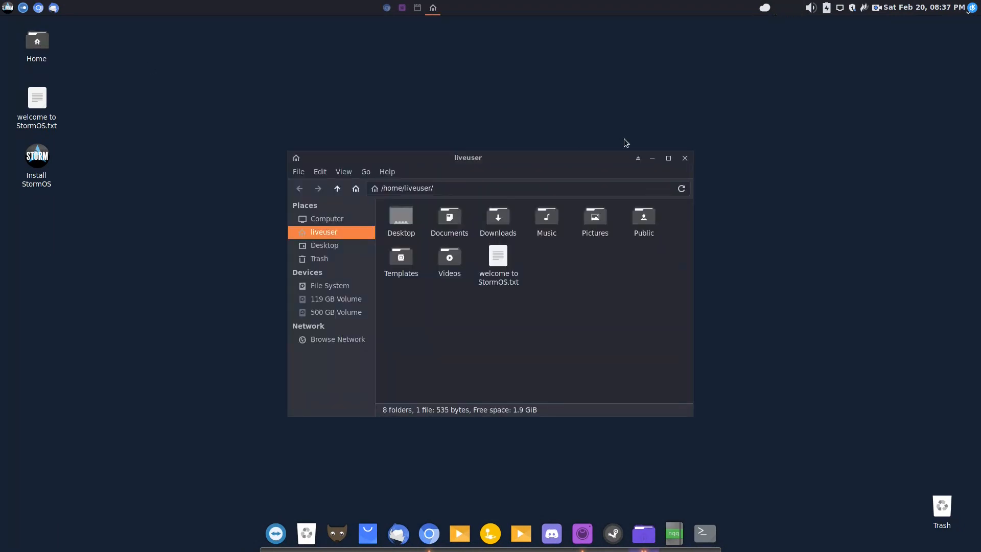
Step: Close the home folder, reopen Thunar from the dock and minimize the Videos window
click(685, 158)
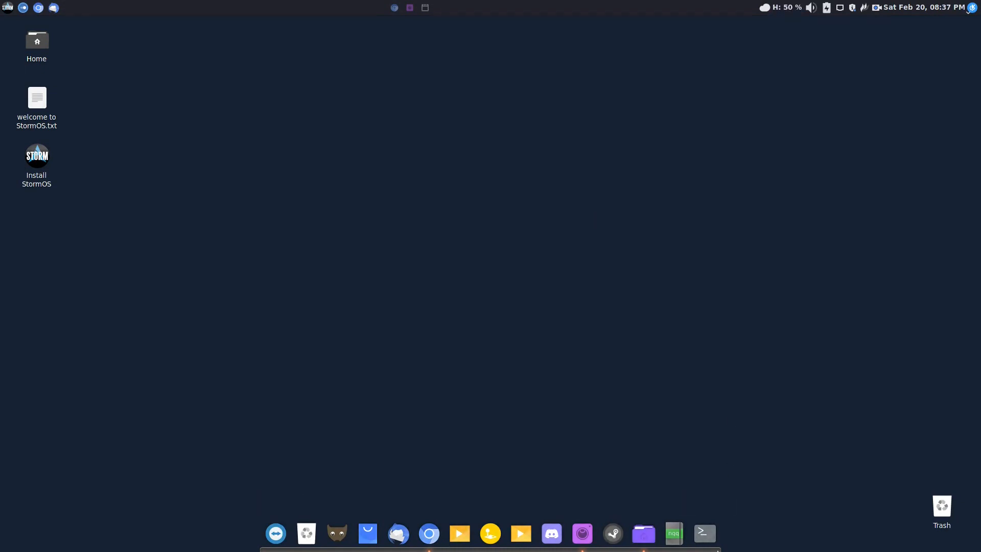
click(643, 533)
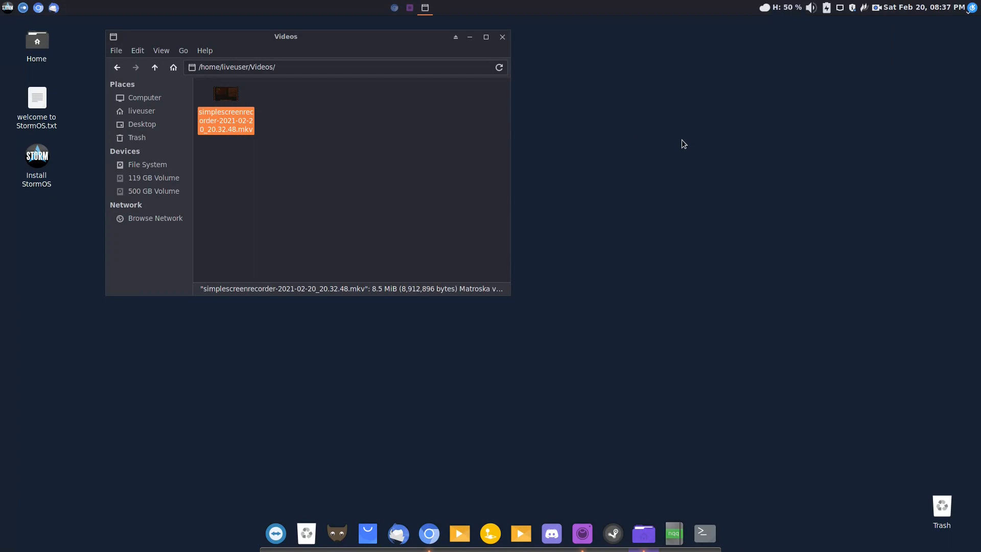
click(469, 37)
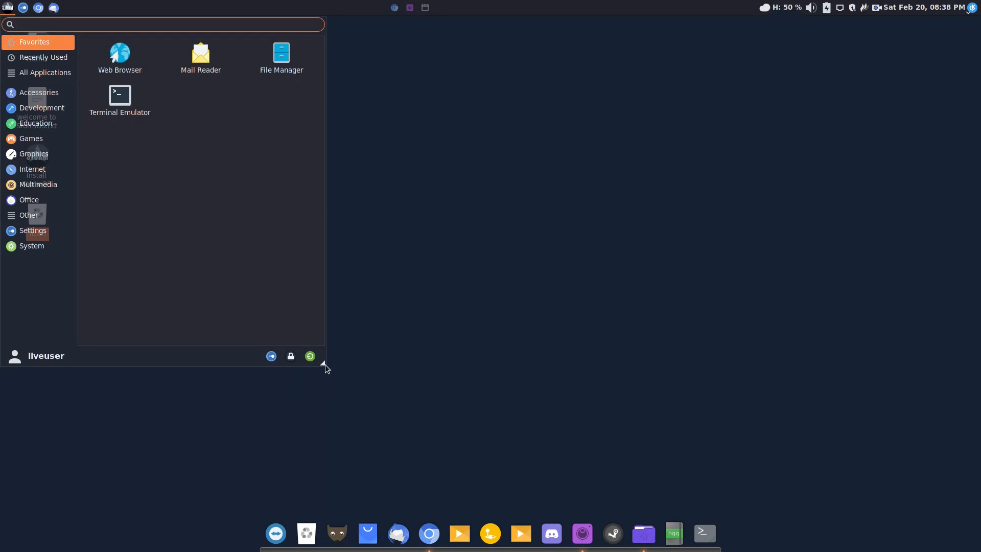
Step: Widen the Whisker Menu and browse Recently Used, All Applications and Accessories
drag(320, 360, 354, 352)
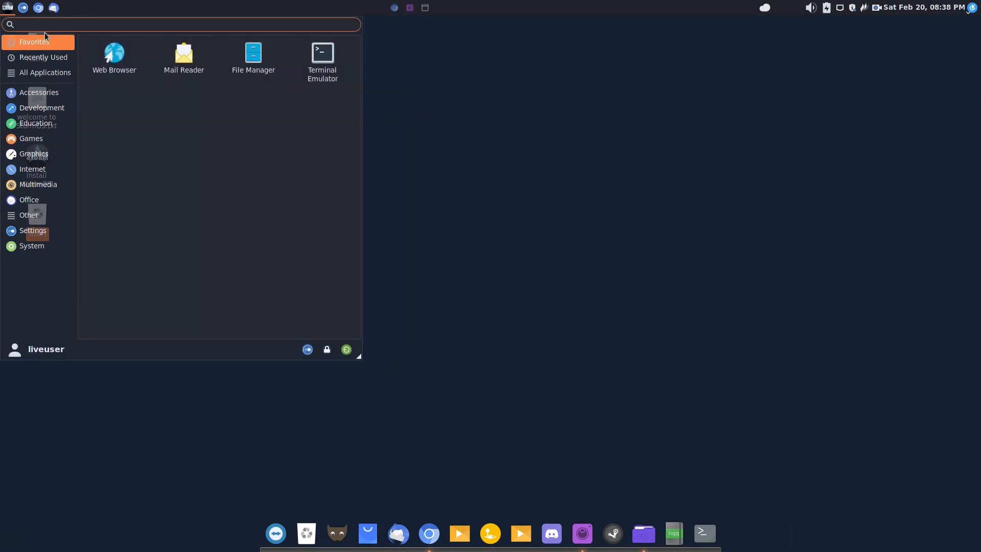
click(56, 58)
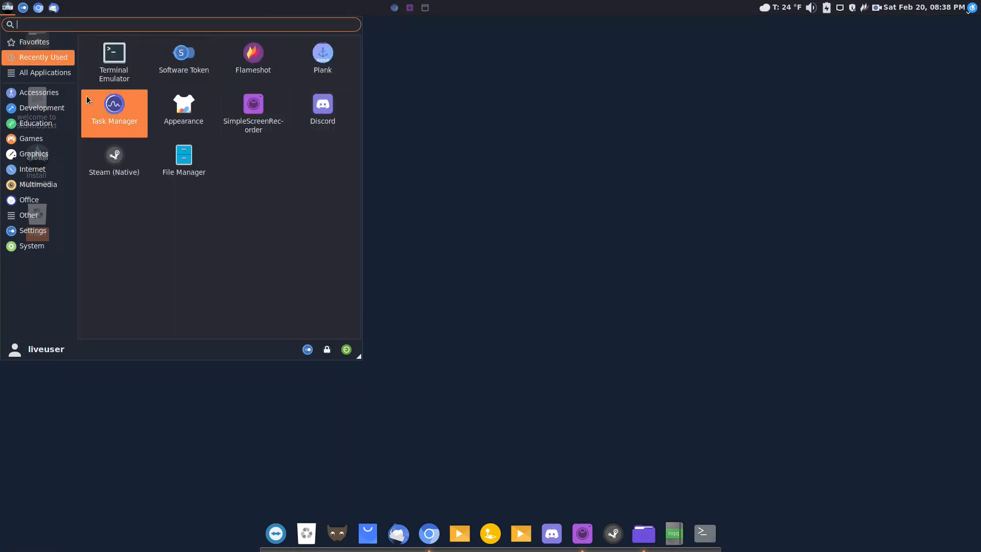
click(44, 73)
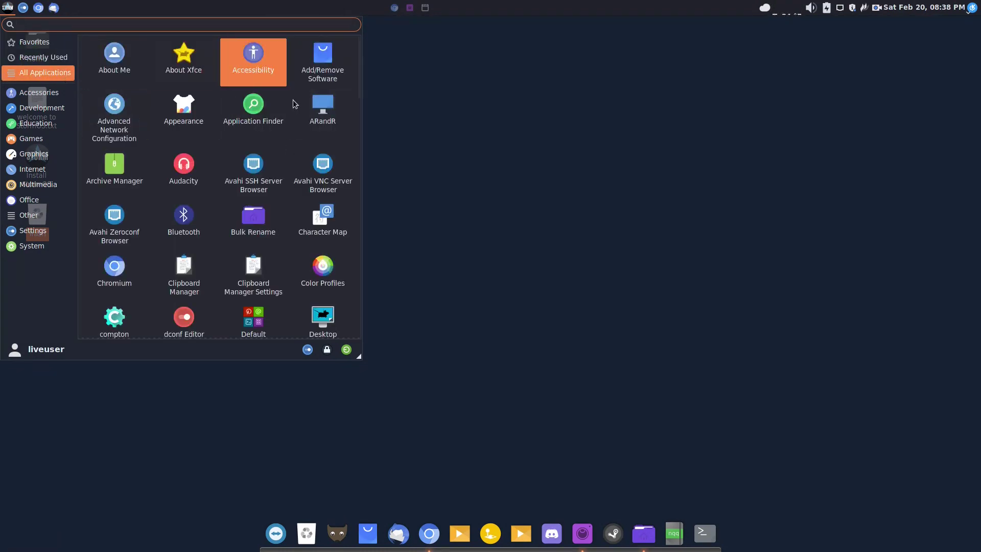
click(60, 98)
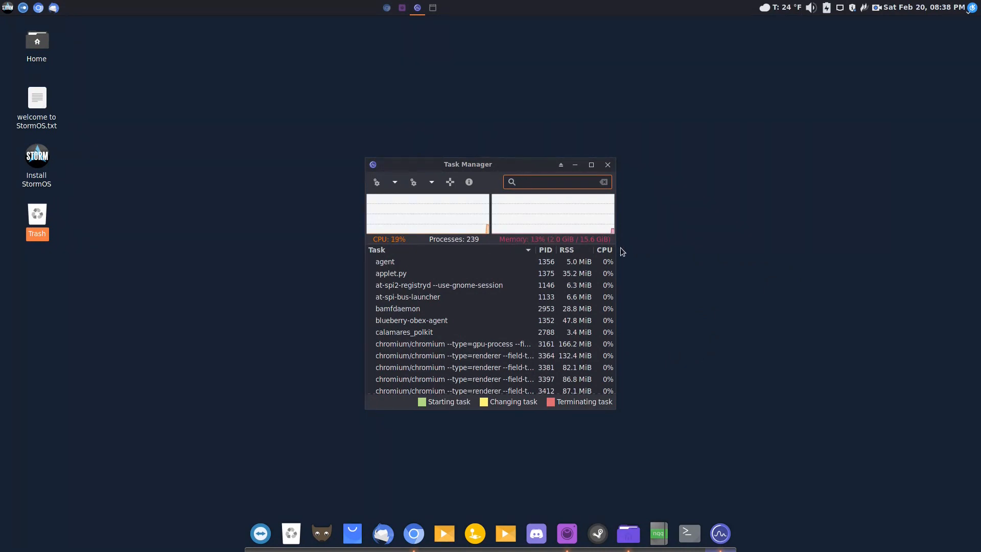
click(608, 165)
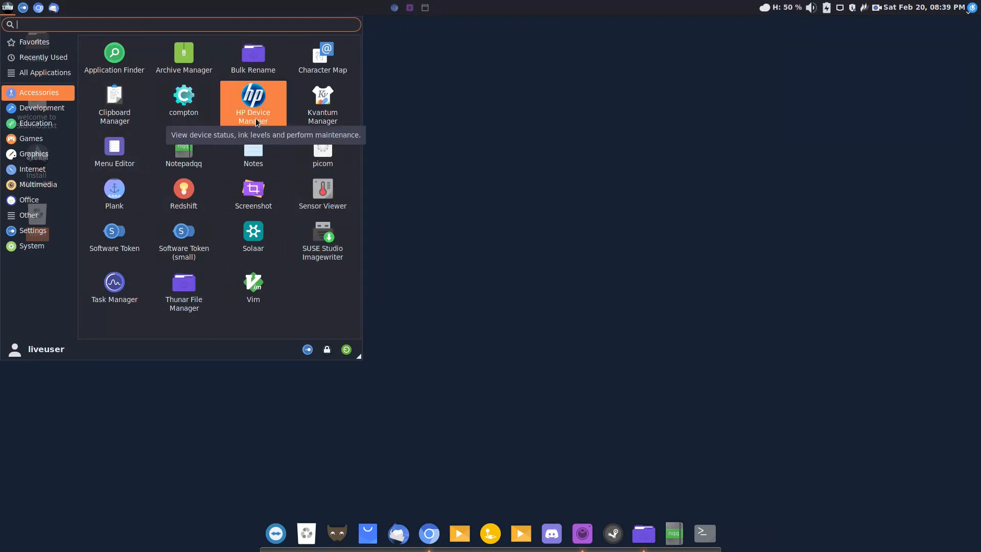
Step: Browse Development, Education, Games, Graphics, Internet and Multimedia categories, then launch Kdenlive
click(42, 108)
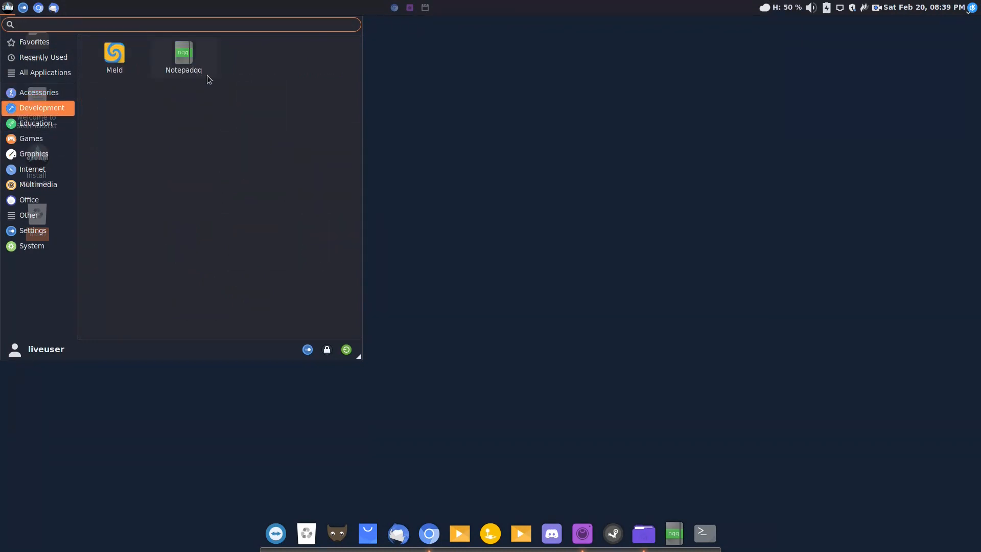
click(41, 122)
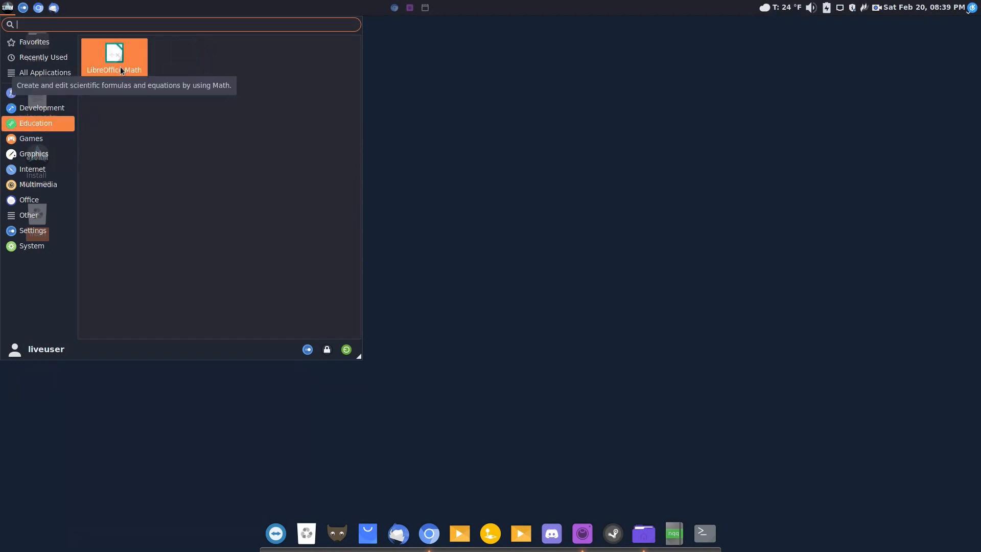
click(48, 139)
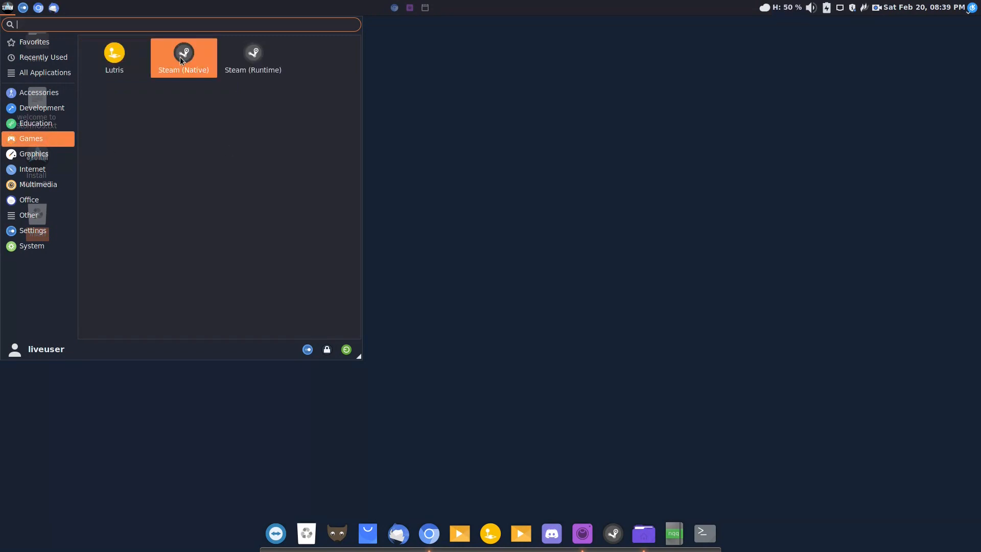
click(50, 154)
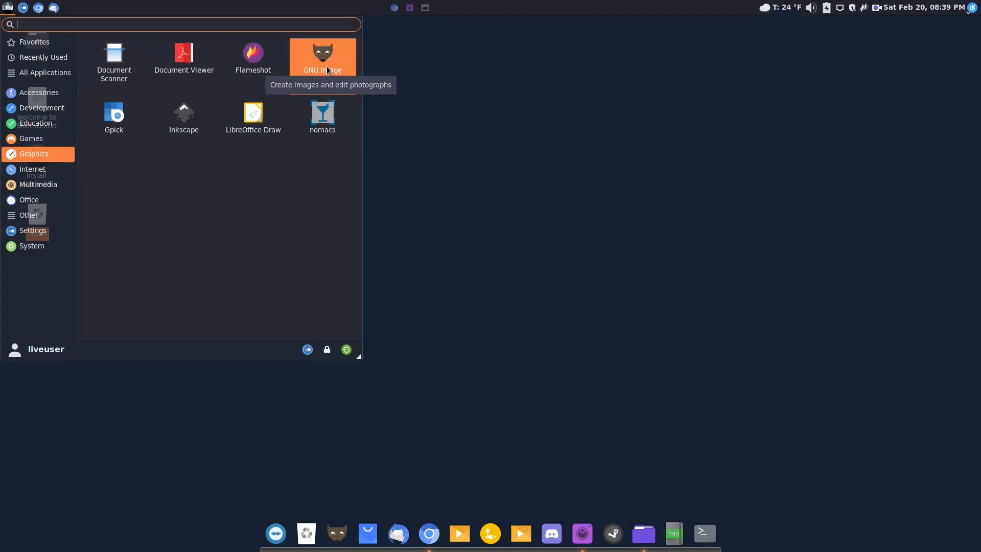
click(32, 169)
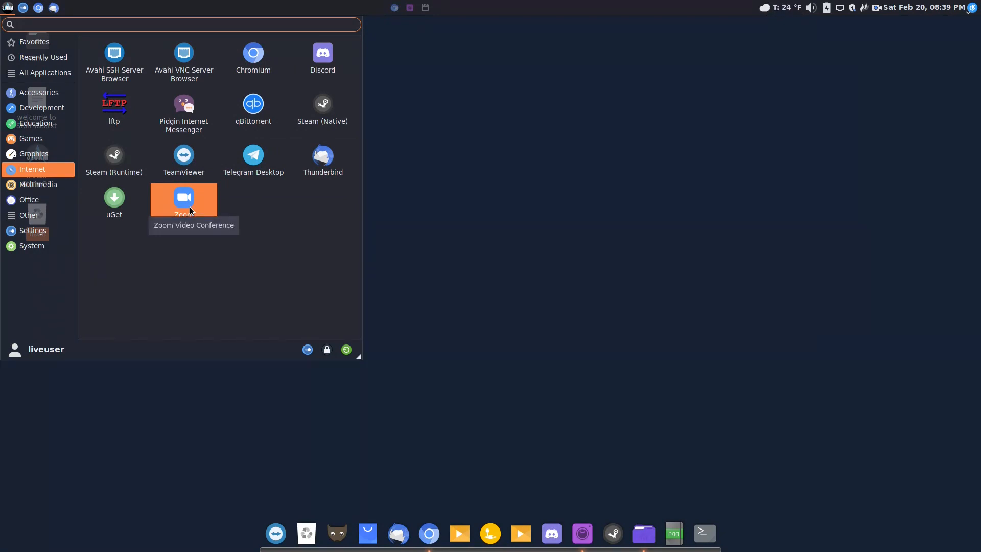
click(58, 186)
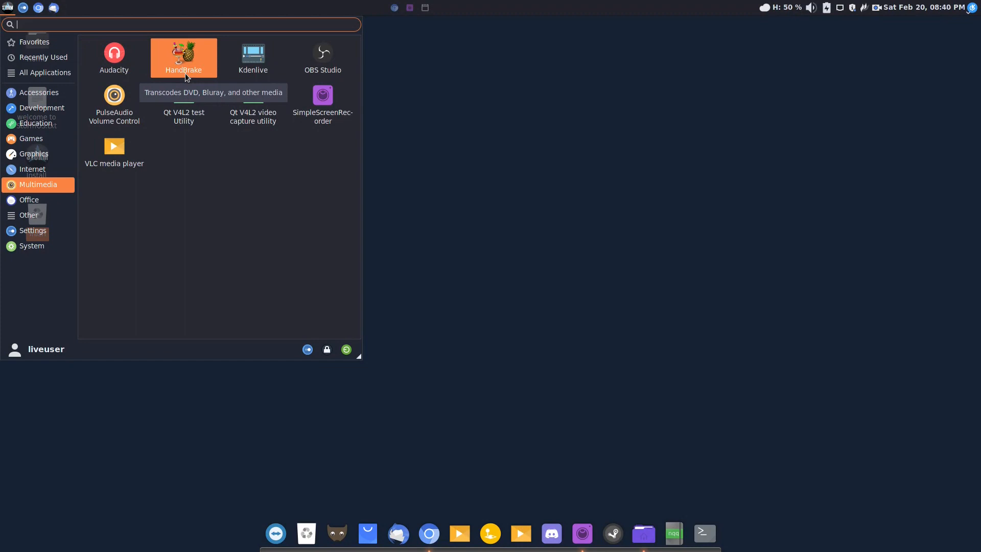
click(249, 67)
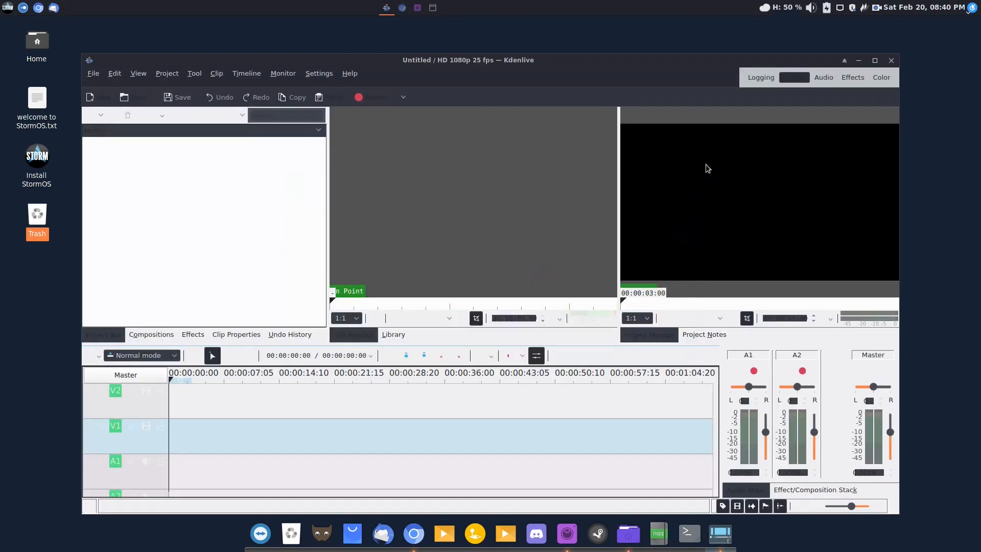
Step: Close the empty untitled Kdenlive project window
click(890, 59)
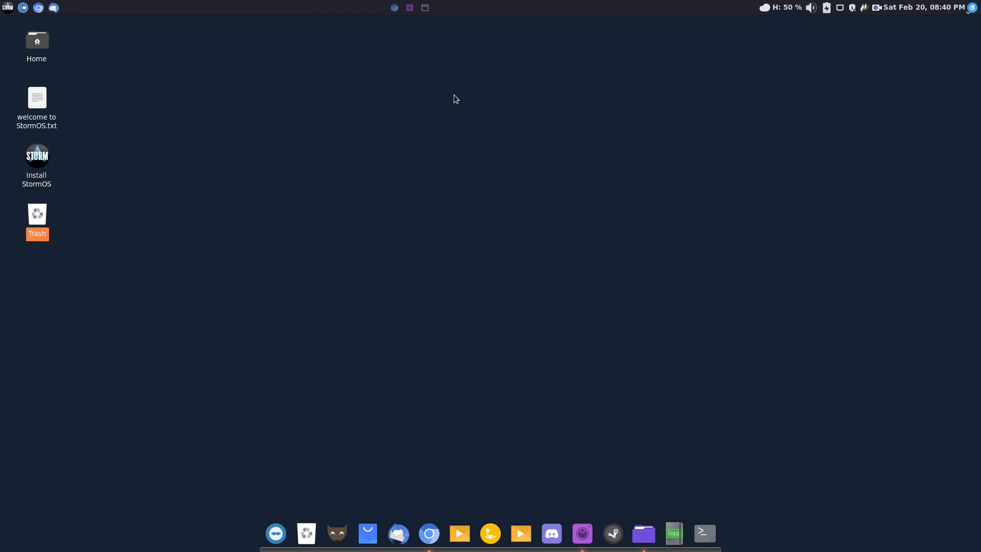
Step: Browse the Multimedia, Office, Other and Settings categories in the Whisker Menu
click(6, 8)
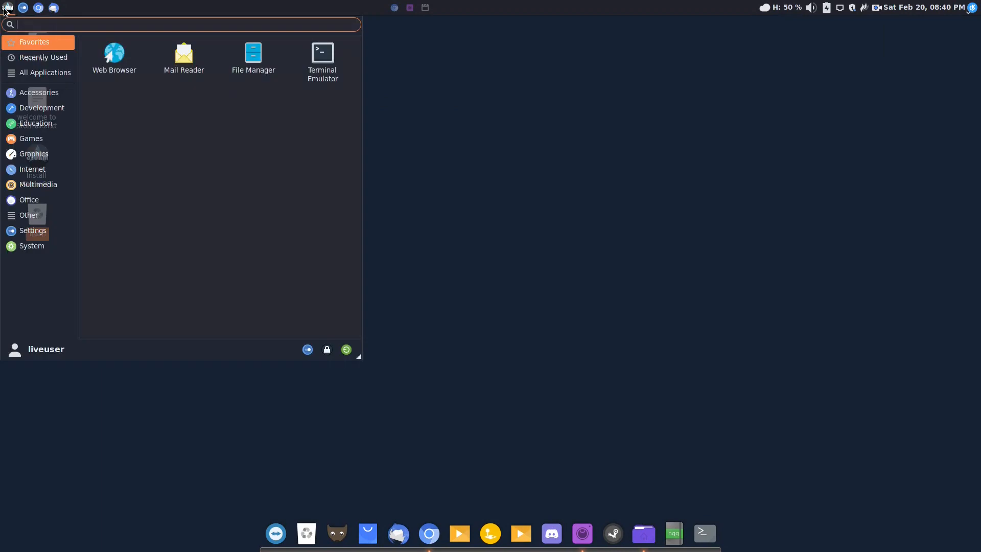
click(44, 187)
click(44, 200)
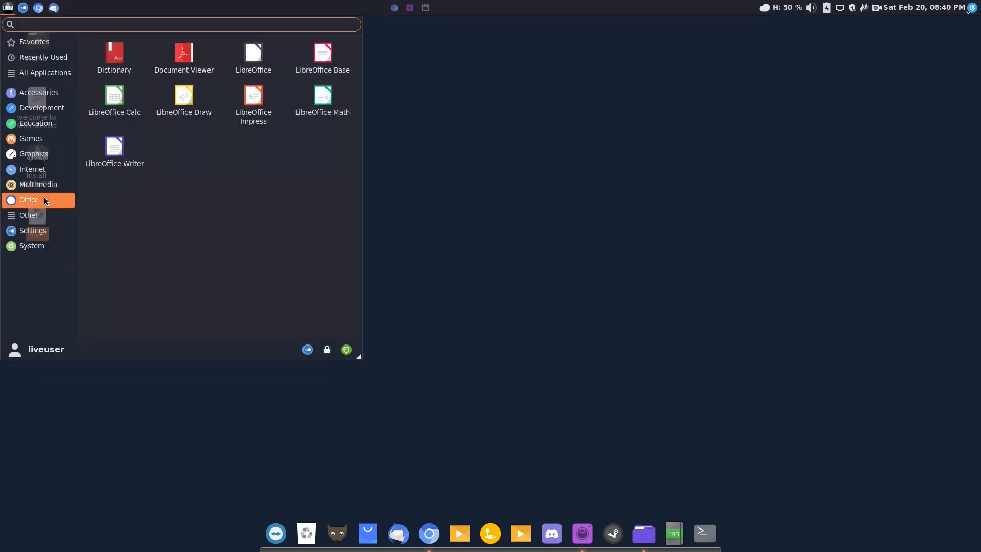
click(40, 217)
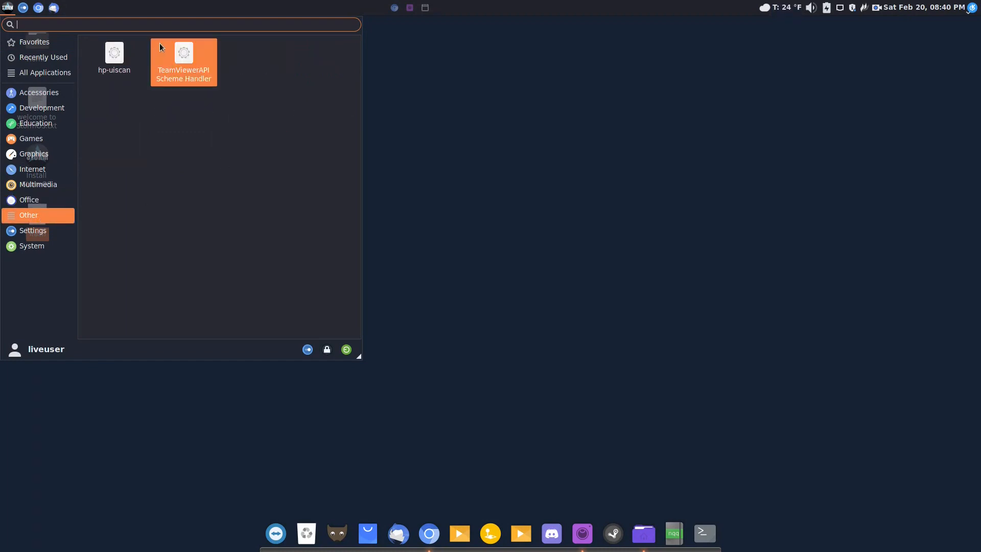
click(55, 235)
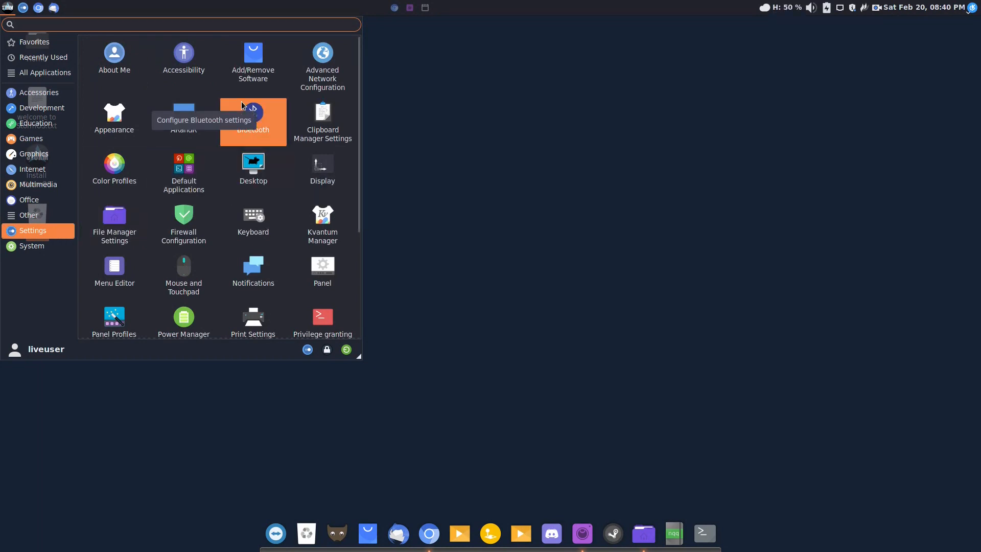
scroll(307, 273, down, 2)
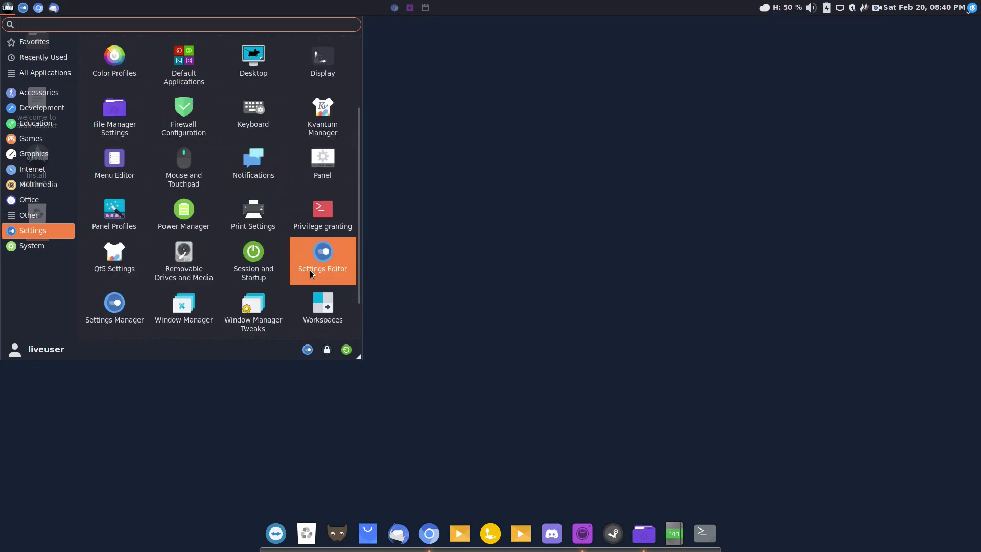
scroll(310, 269, down, 1)
scroll(310, 270, up, 2)
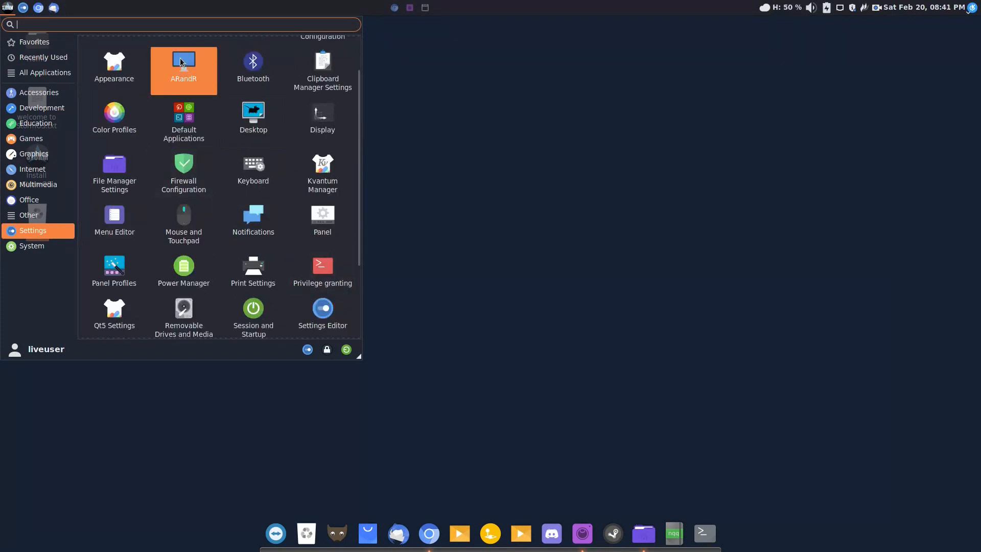
text(a)
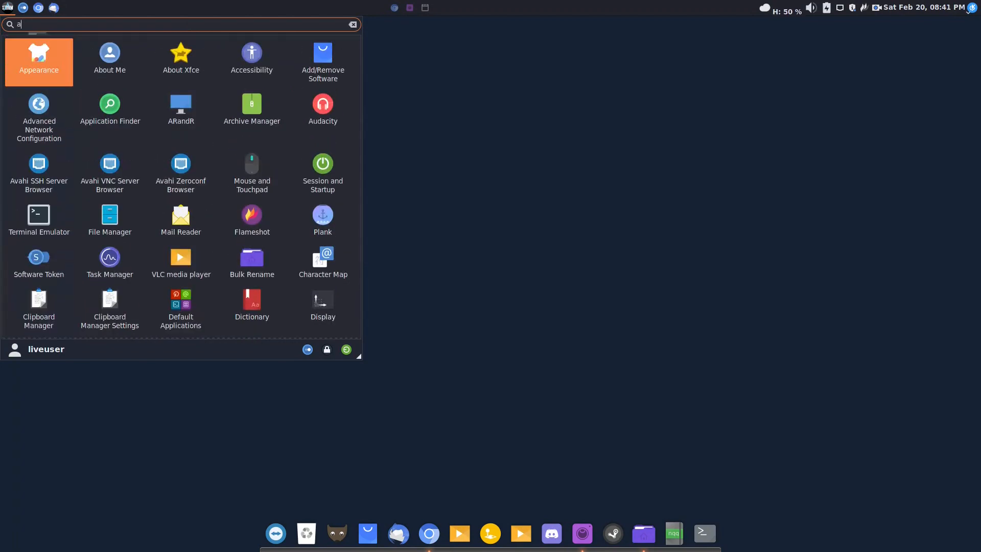
text(oo)
Step: Launch Appearance from the menu search and try the Qogir-manjaro-win-light and Qogir styles
key(BackSpace)
key(BackSpace)
text(ppear)
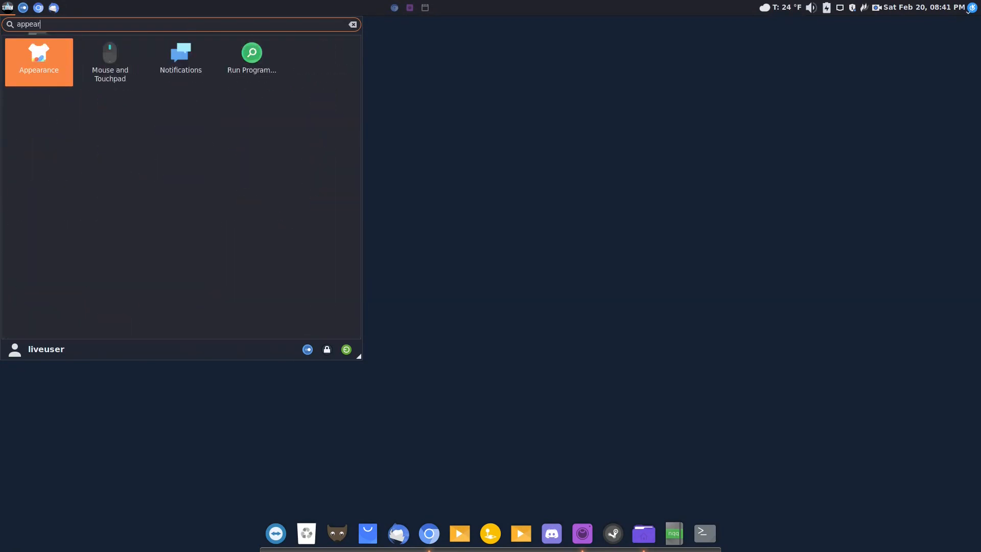
click(64, 67)
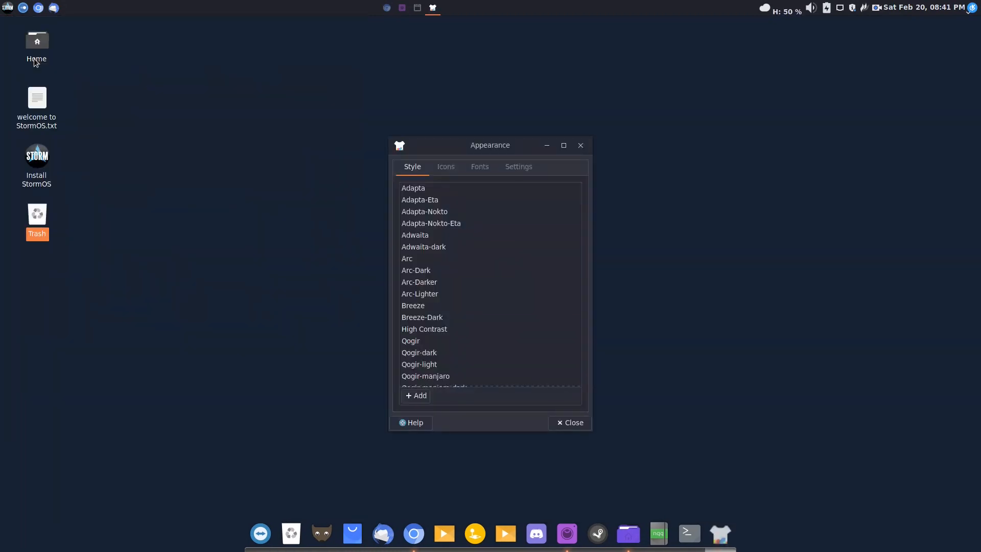
scroll(440, 285, down, 3)
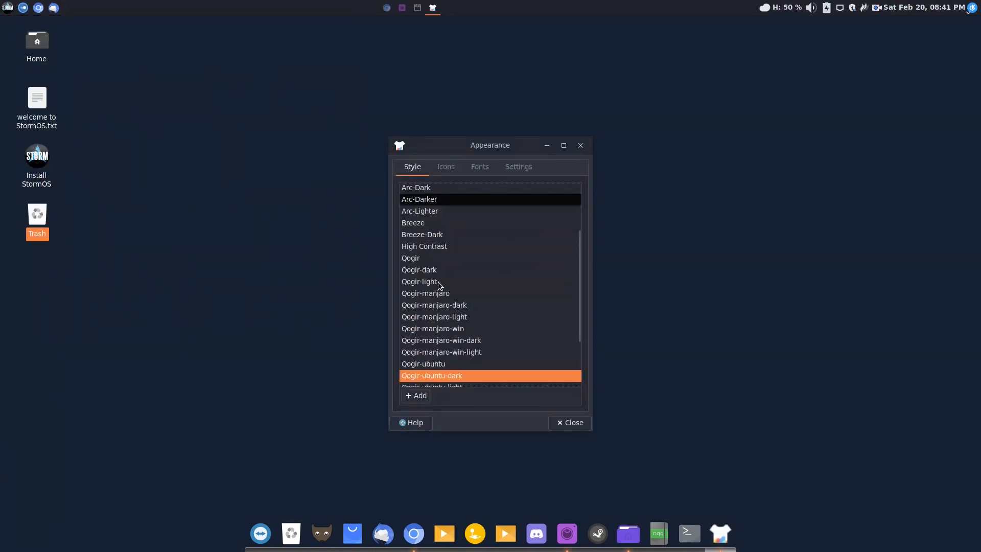
click(468, 354)
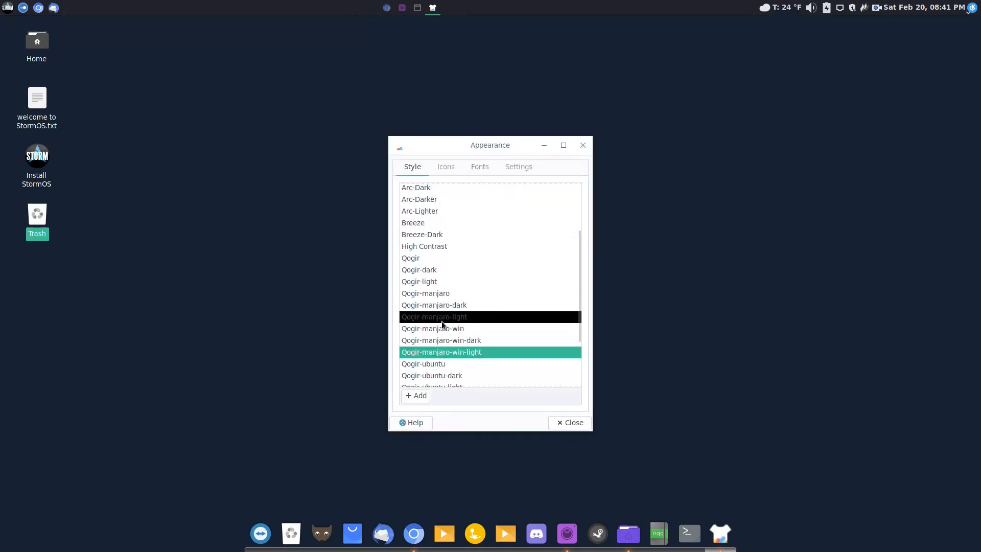
click(442, 257)
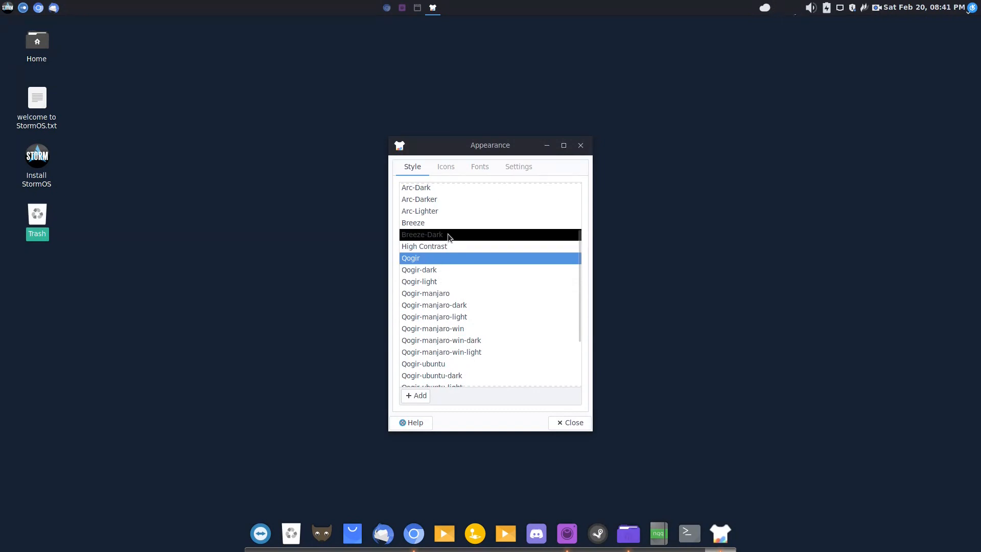
Step: Try Breeze-Dark, settle on the Arc style, and dismiss the Appearance dialog
click(452, 234)
scroll(478, 304, down, 3)
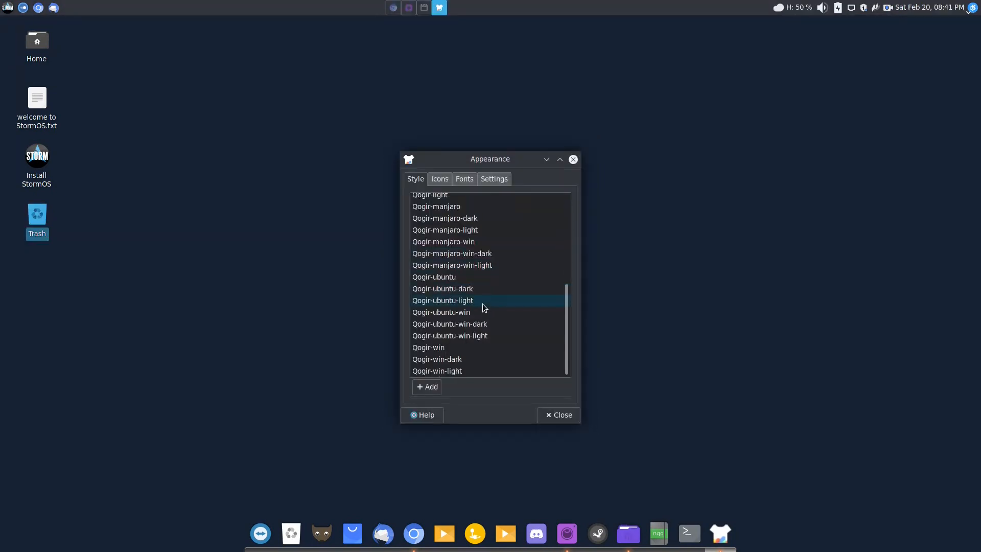
scroll(483, 307, up, 2)
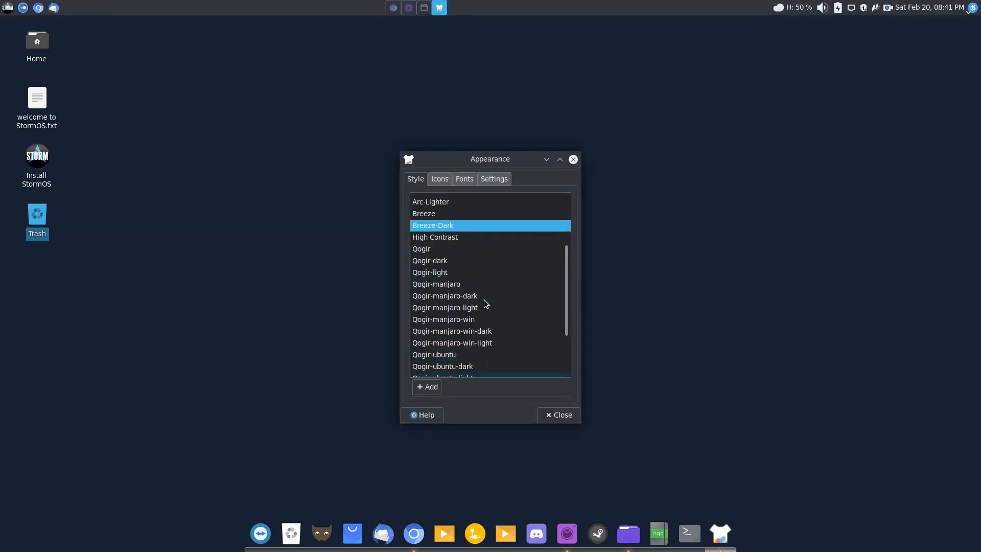
scroll(483, 304, up, 2)
scroll(464, 218, up, 2)
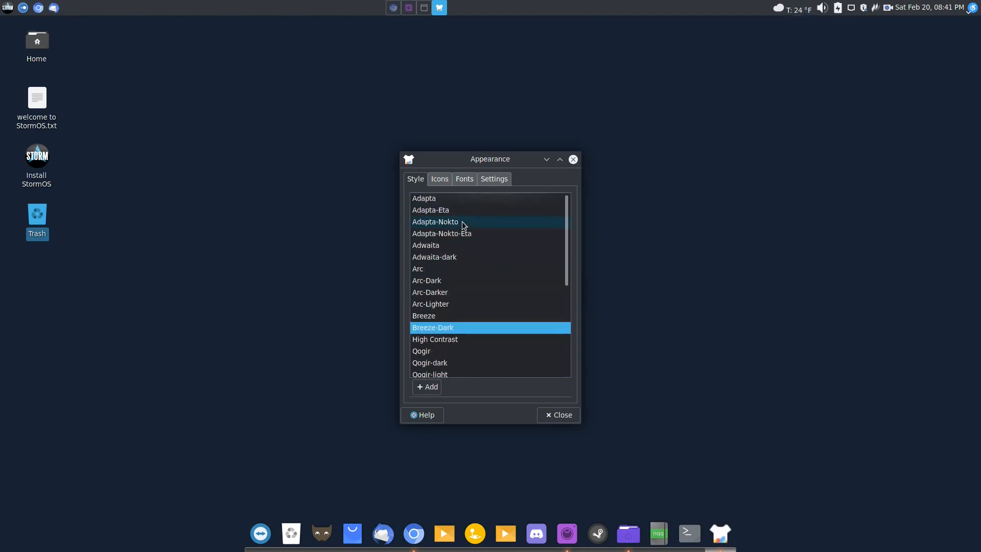
click(447, 269)
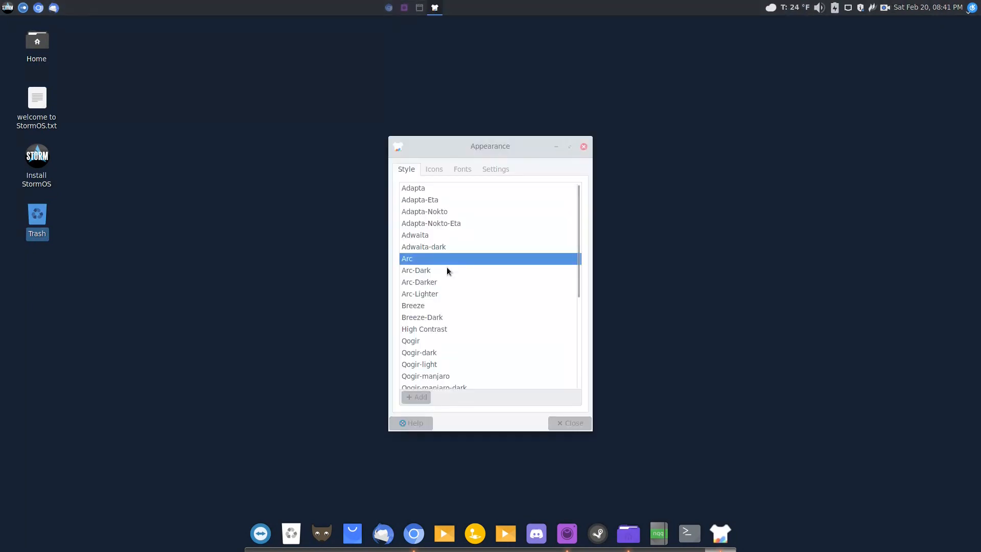
click(569, 422)
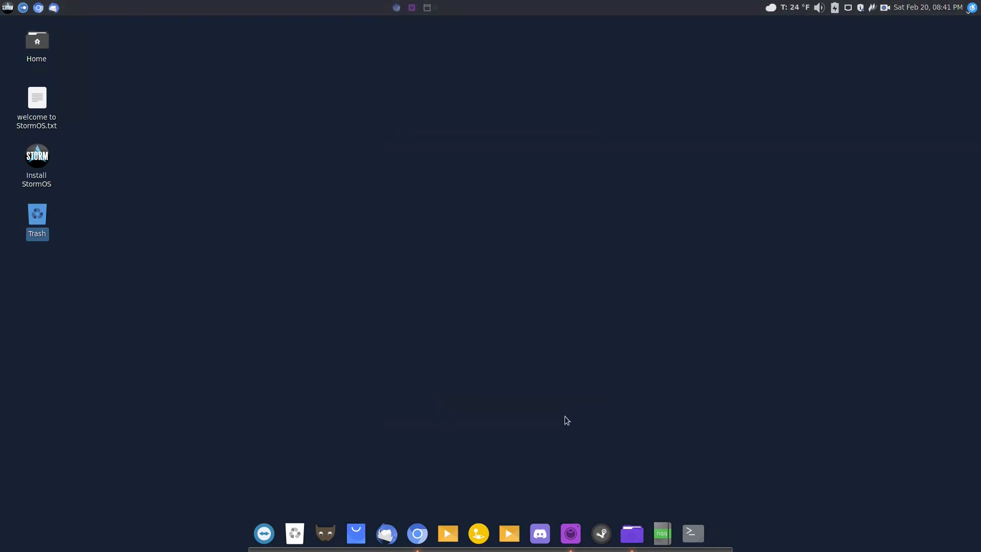
Step: Navigate the Whisker Menu's Settings and System categories and launch Print Settings
click(7, 8)
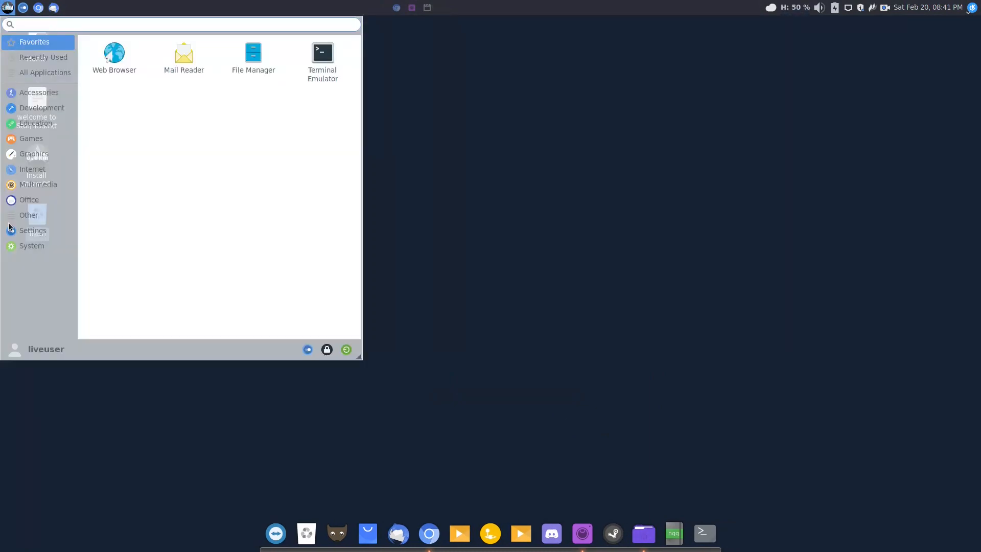
click(35, 230)
scroll(230, 177, down, 5)
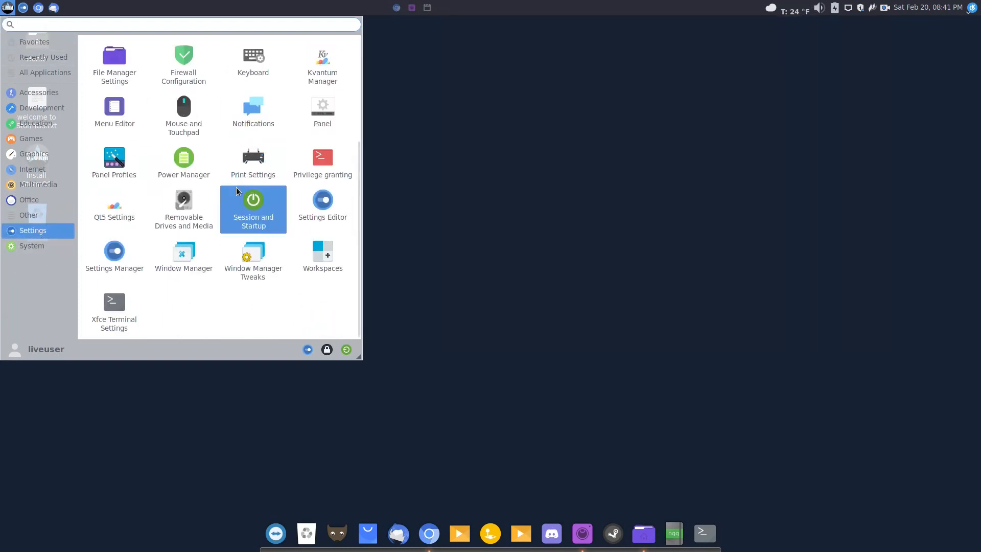
scroll(240, 175, up, 5)
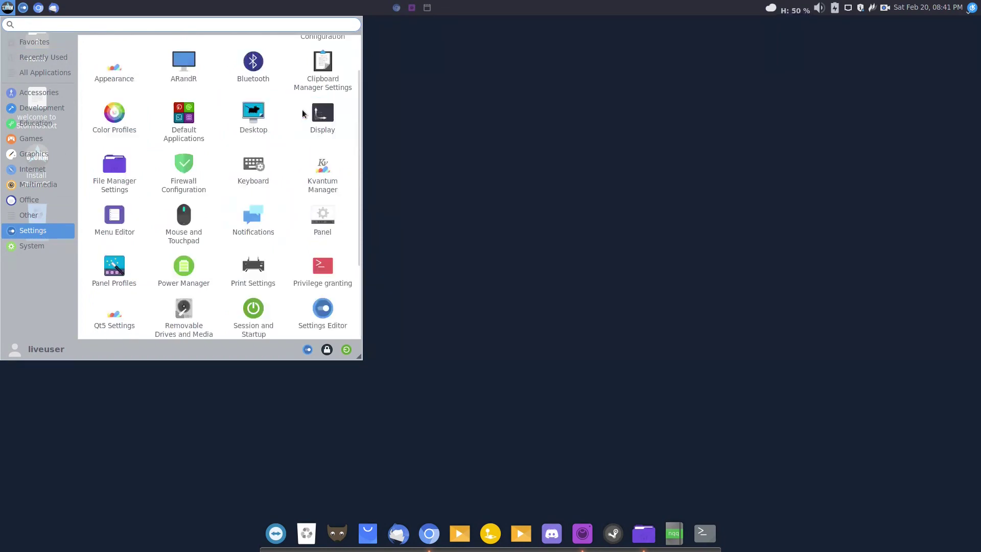
click(35, 245)
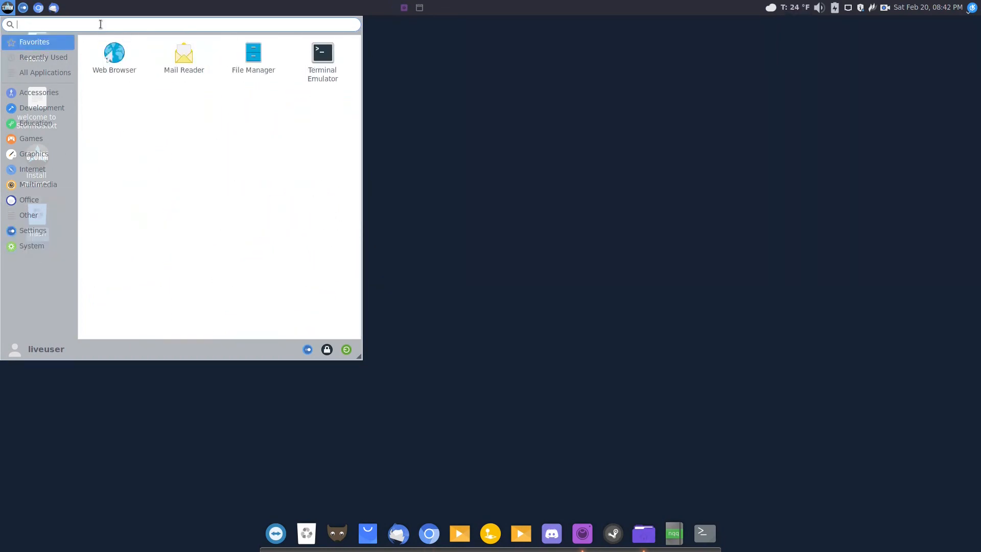
text(printer)
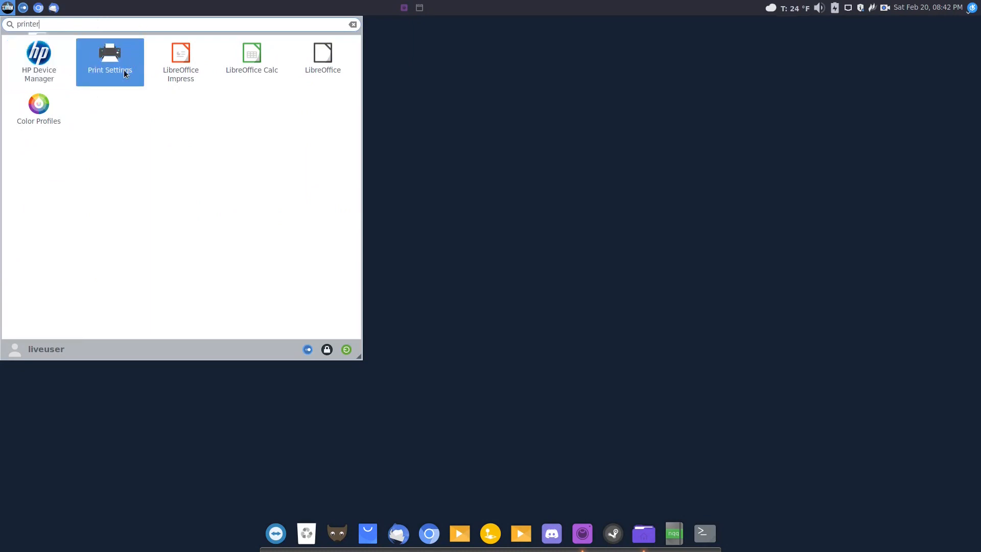
click(119, 73)
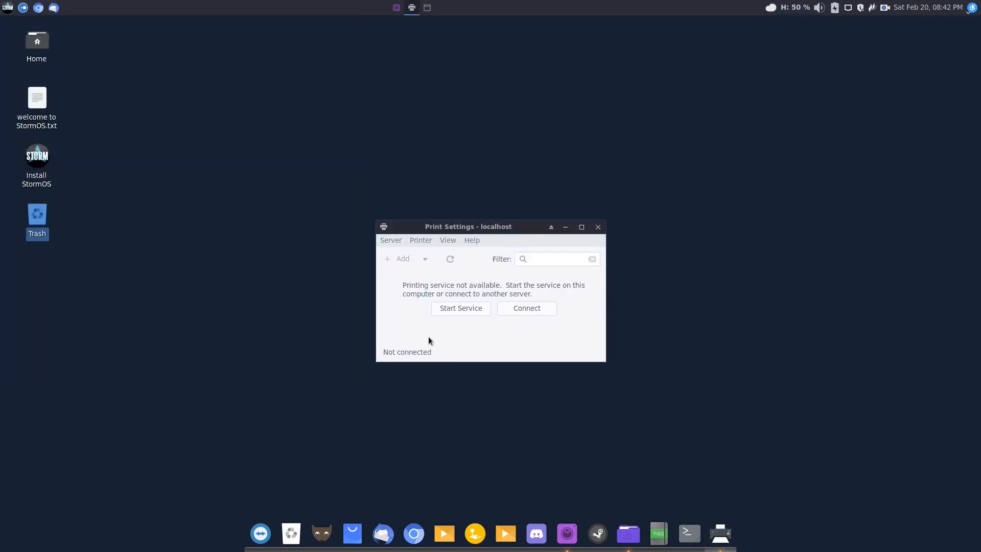
Step: Move the Print Settings window up slightly, then close it to clear the desktop
drag(523, 226, 532, 183)
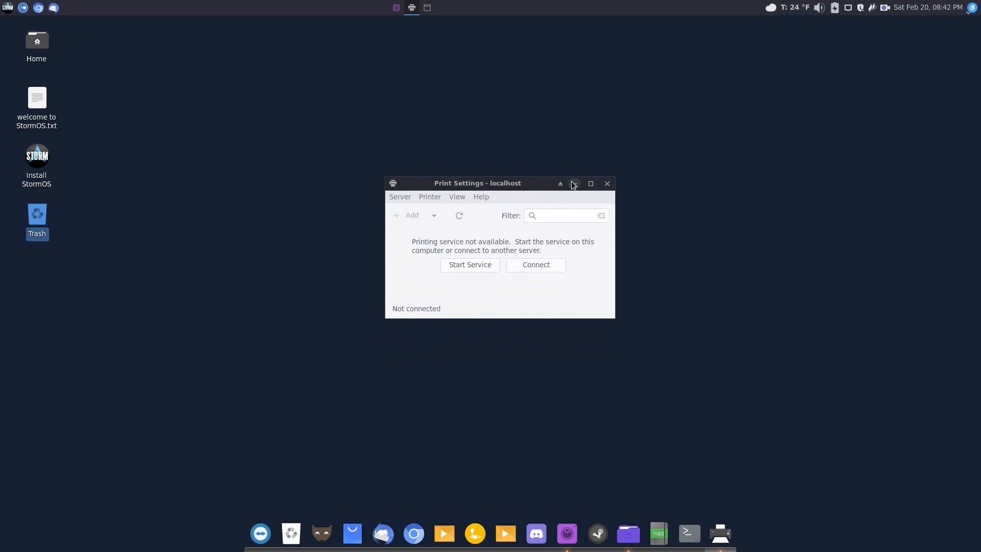
click(607, 183)
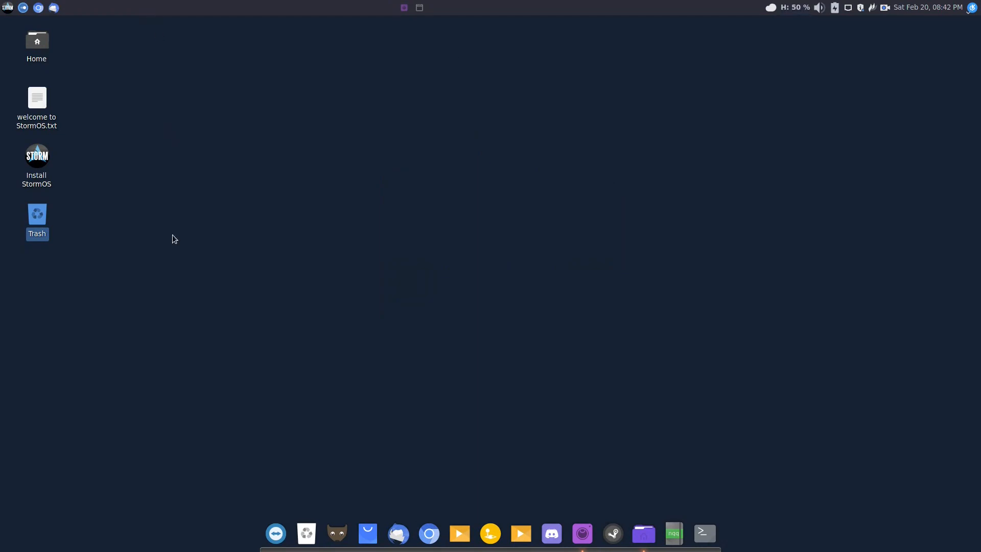
Step: Bring up the desktop right-click menu to view its Applications submenu, then dismiss it
right_click(204, 168)
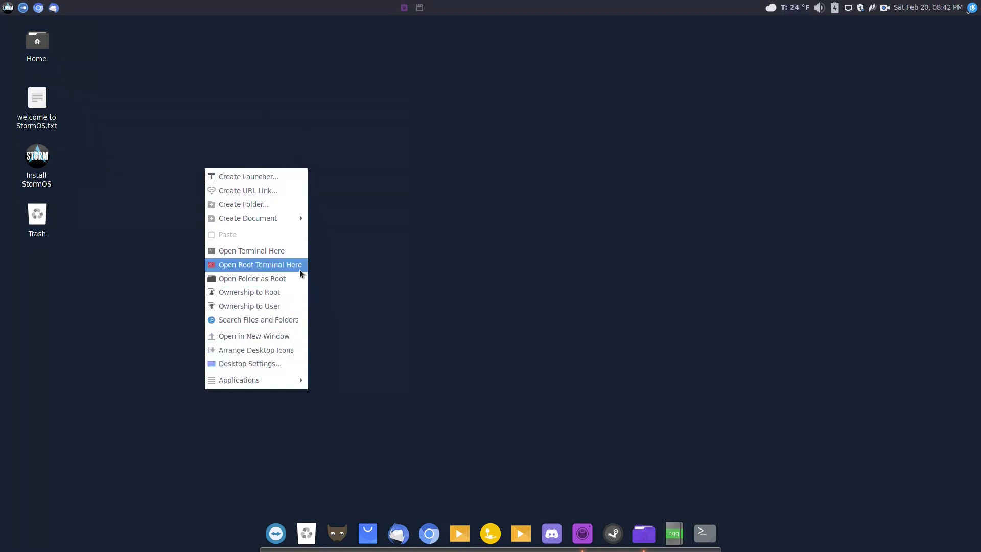
mouse_move(240, 381)
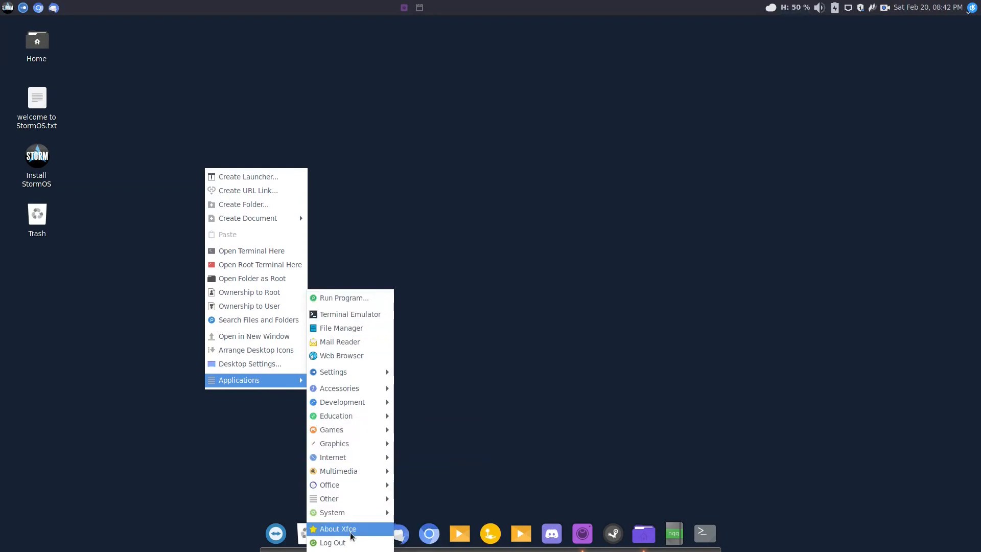
click(179, 90)
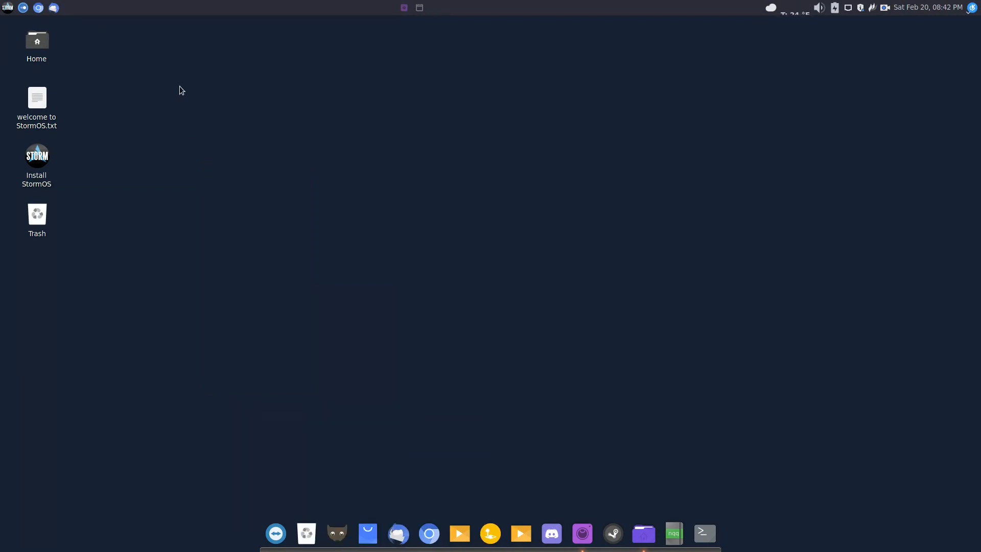
Step: Launch a terminal from the dock showing neofetch output, then close it
click(703, 535)
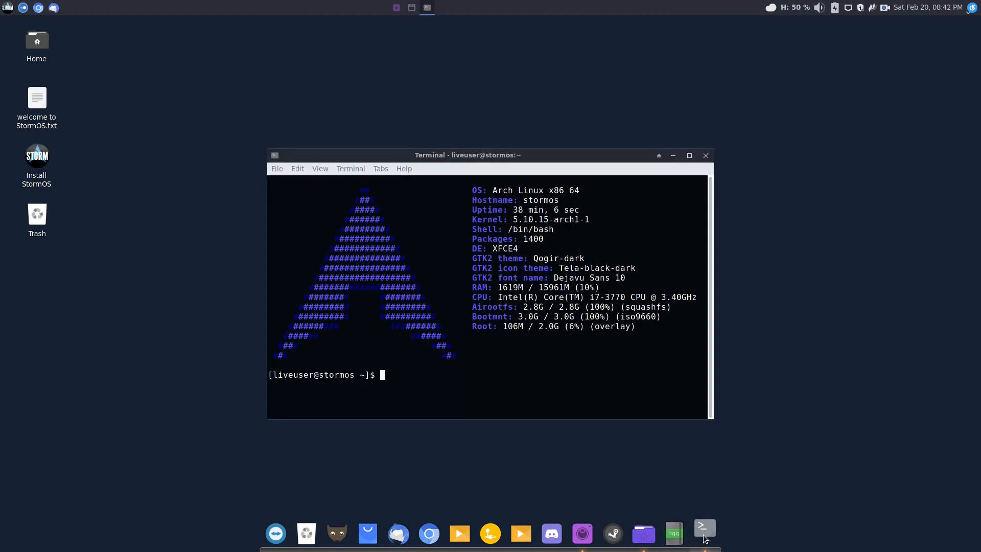
click(705, 155)
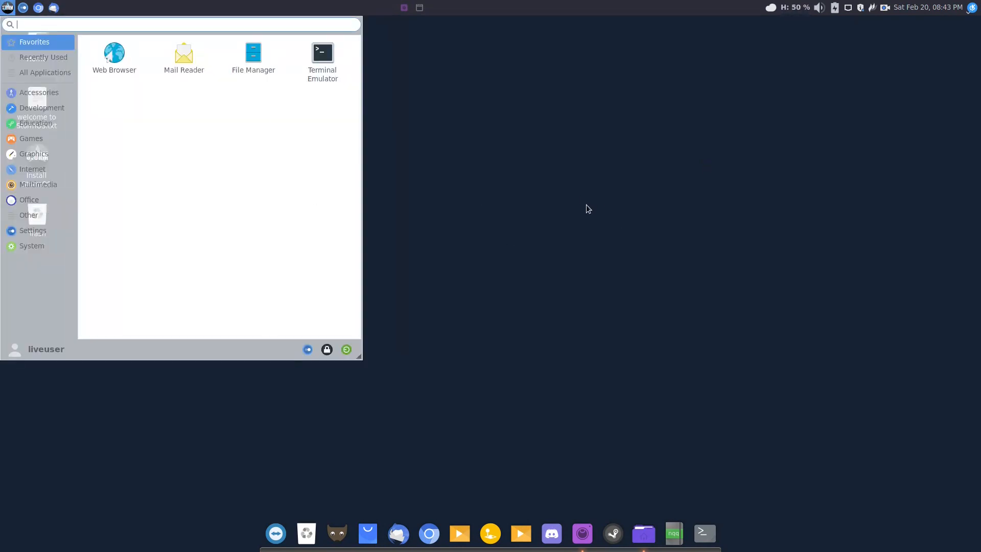
click(271, 140)
right_click(273, 139)
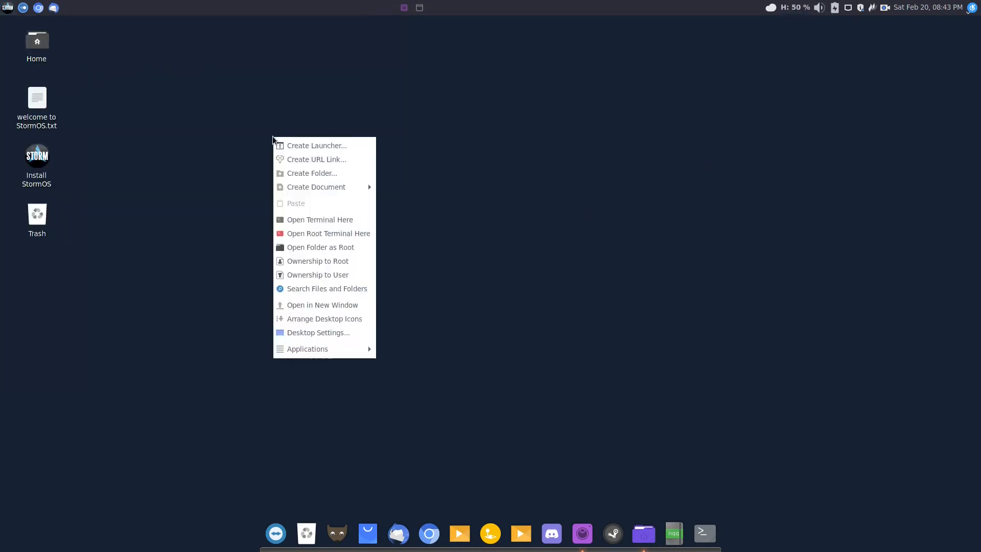
click(656, 156)
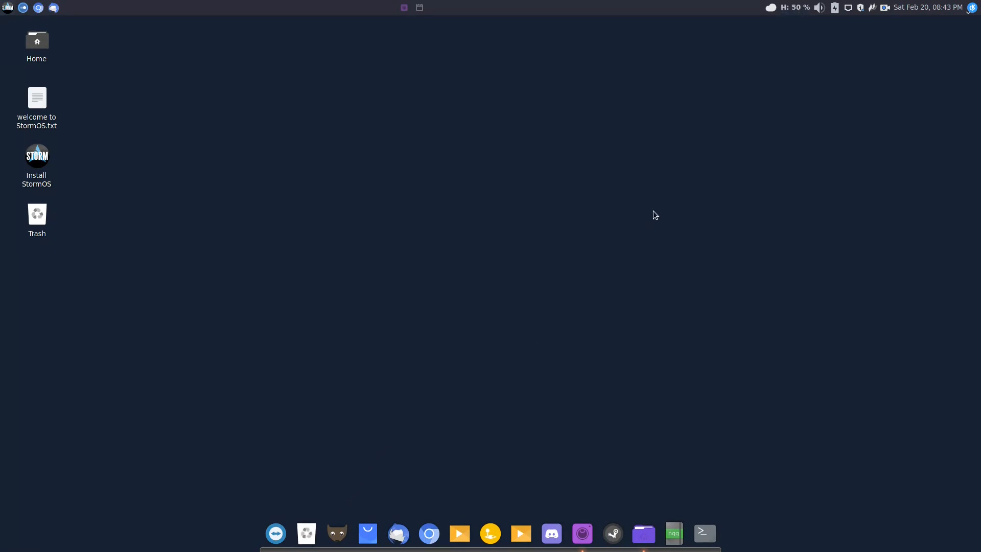
right_click(738, 152)
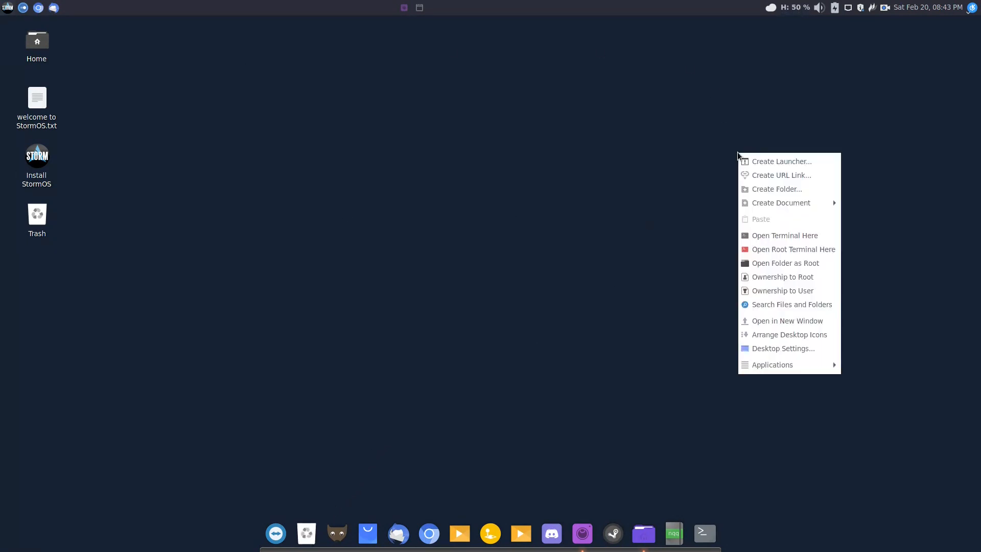
click(727, 60)
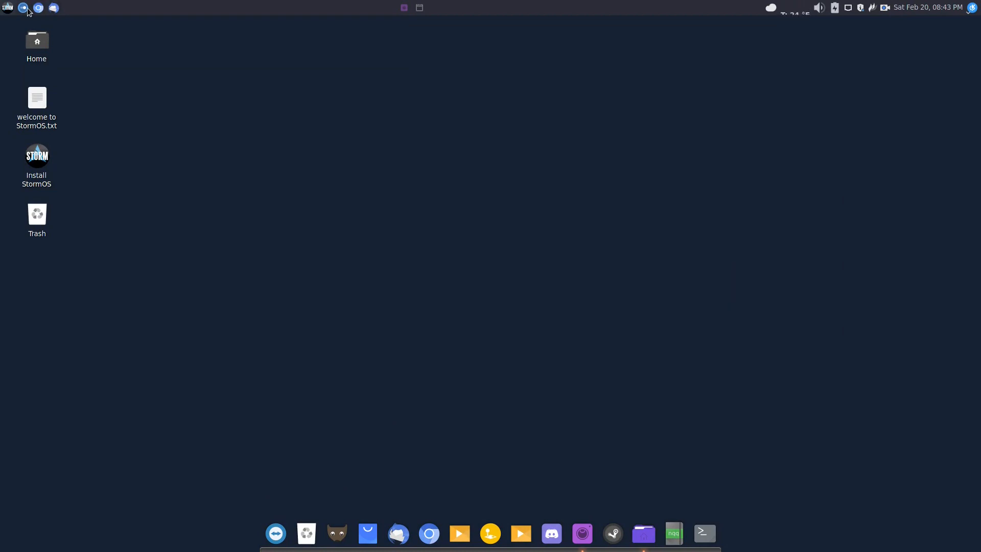
click(7, 8)
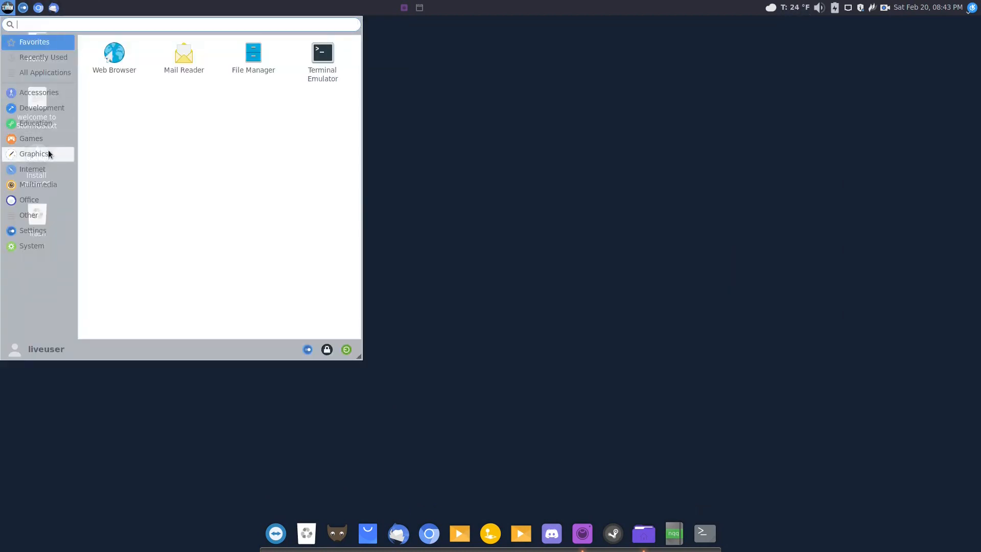
Step: Show the All Applications list in the Whisker Menu
click(46, 72)
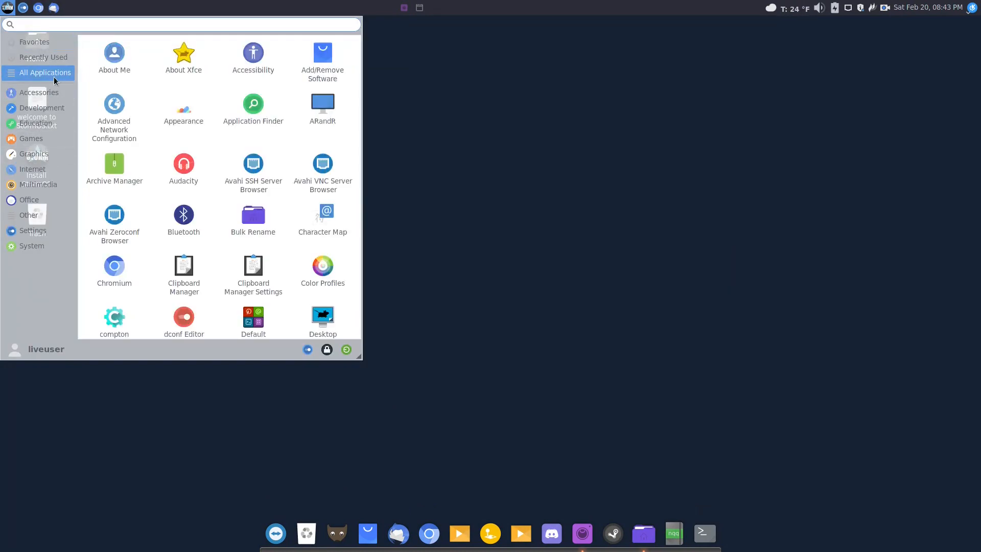
scroll(310, 224, down, 3)
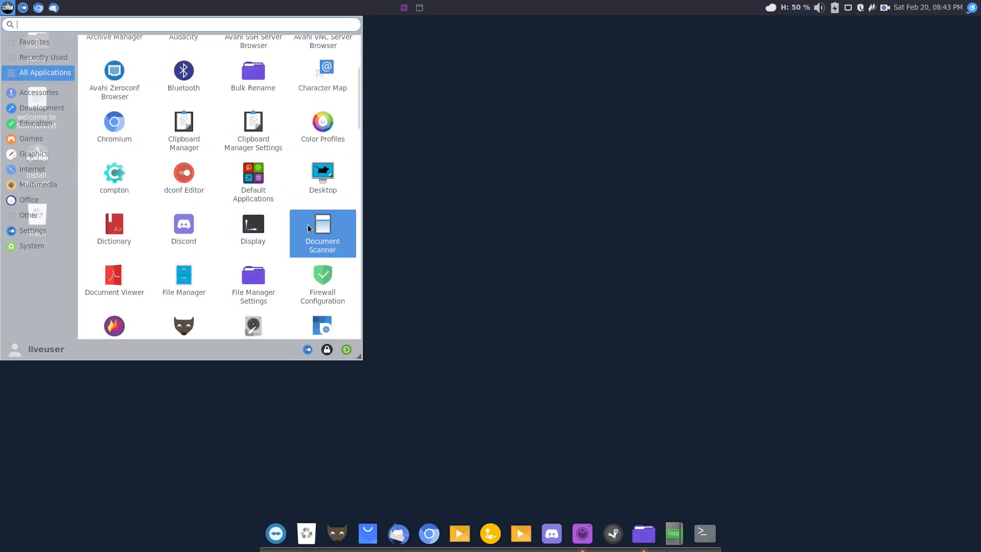
scroll(307, 223, down, 3)
scroll(309, 228, down, 4)
scroll(308, 226, down, 4)
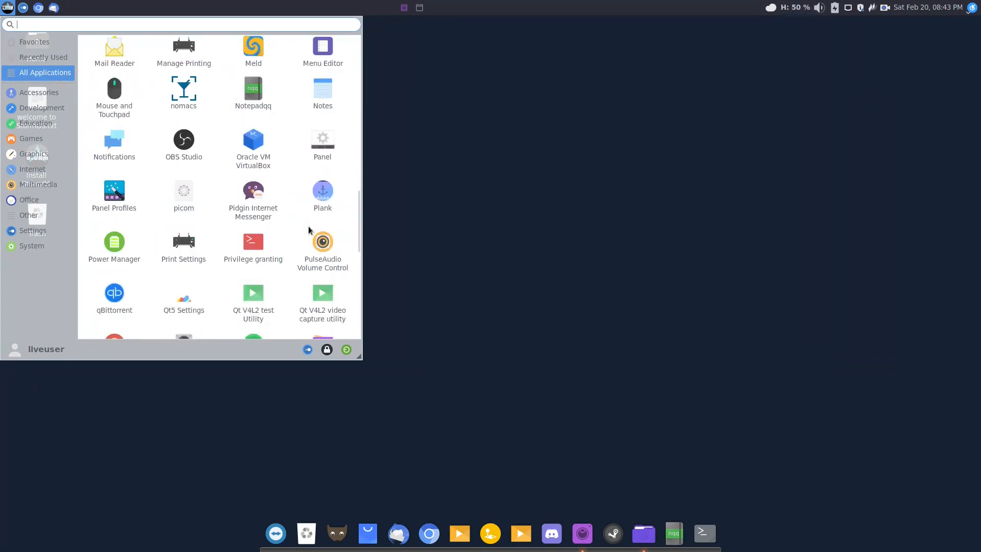
scroll(308, 226, down, 4)
scroll(307, 228, down, 4)
scroll(305, 229, up, 5)
scroll(303, 230, up, 4)
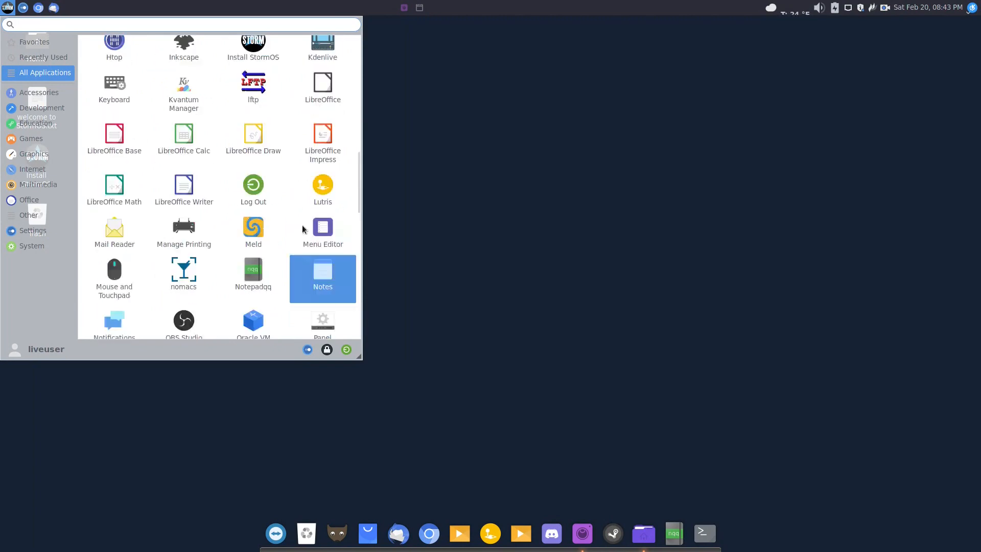
scroll(302, 230, up, 1)
scroll(301, 230, down, 2)
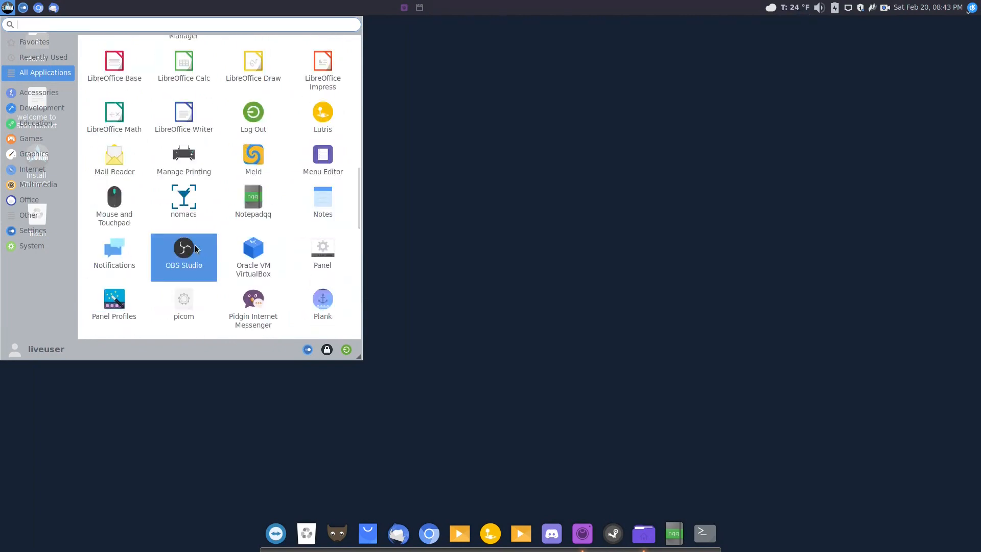
scroll(191, 252, up, 2)
scroll(196, 249, up, 3)
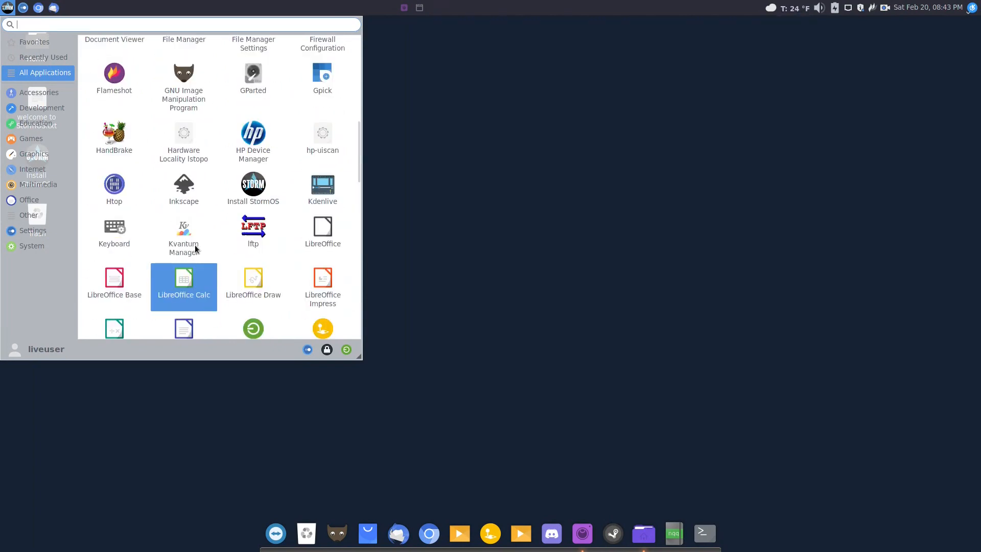
scroll(195, 247, up, 4)
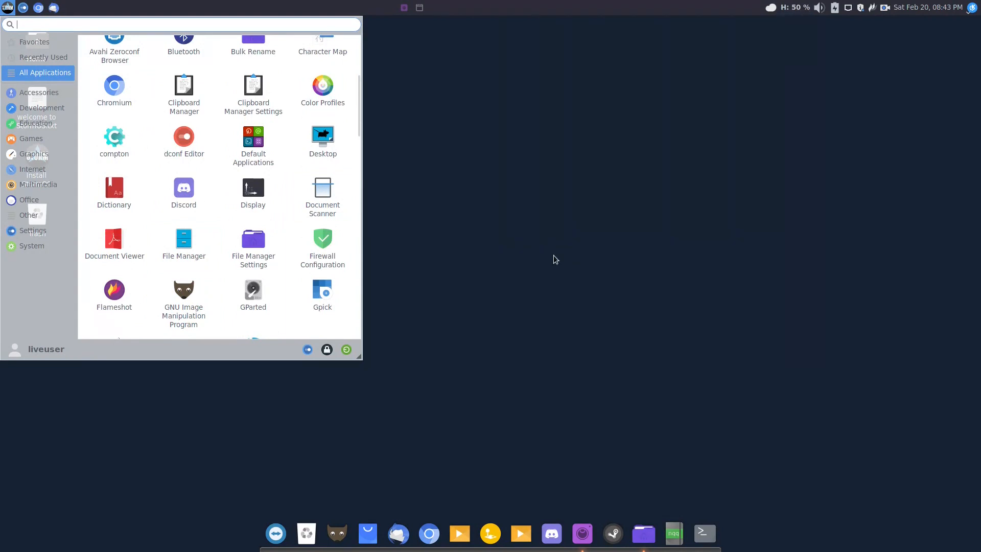
scroll(283, 172, up, 3)
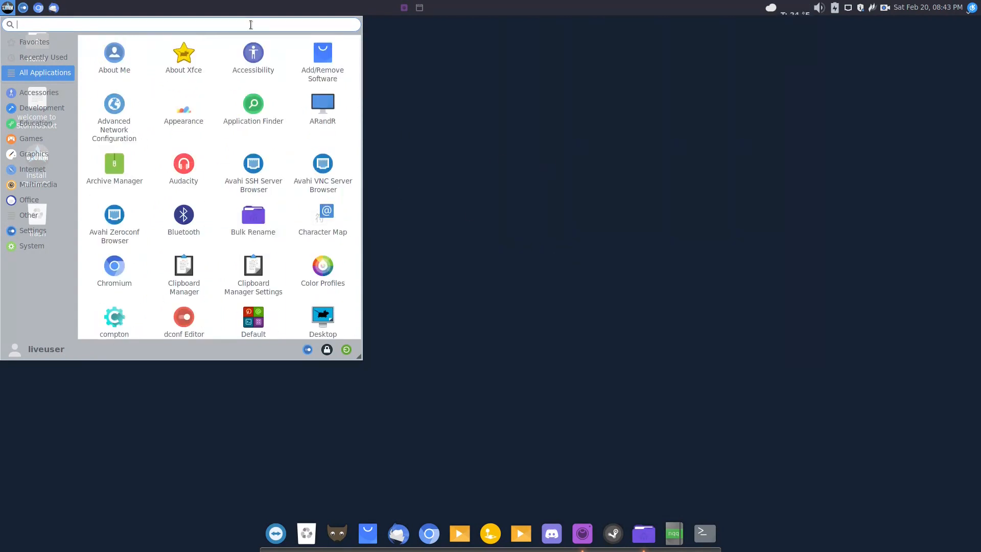
text(vlc)
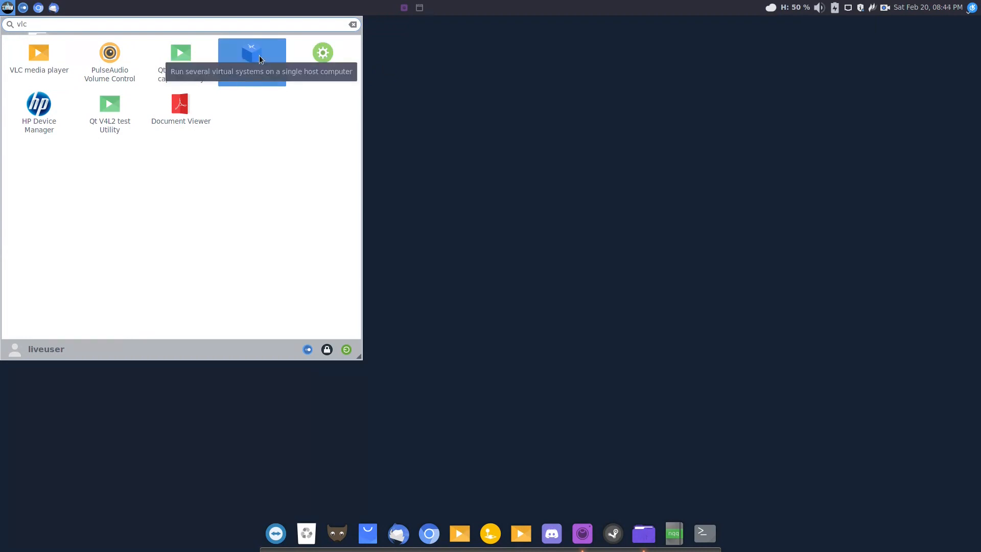
Step: Dismiss the Whisker Menu after viewing the VLC search results
click(513, 178)
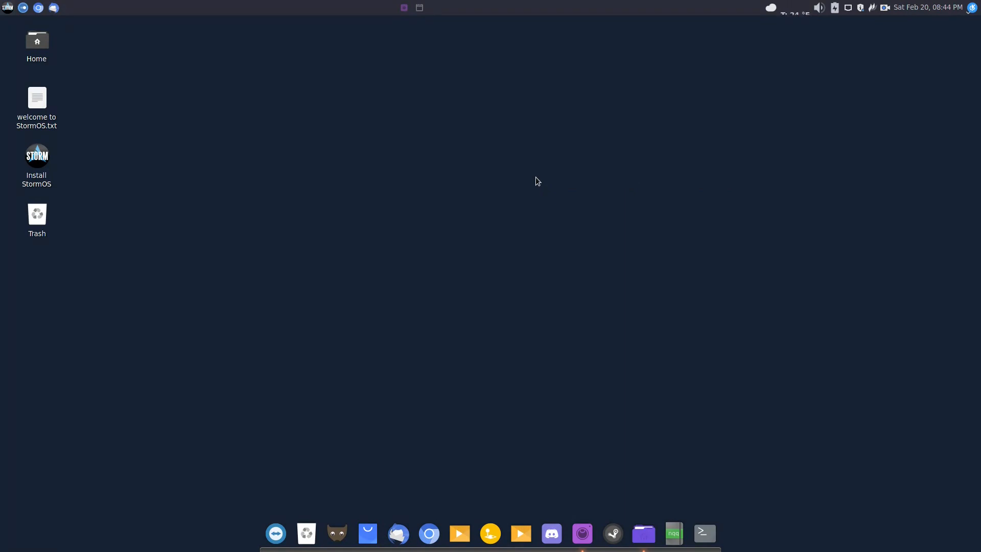
Step: Restore the SimpleScreenRecorder window from its top-panel icon
click(404, 8)
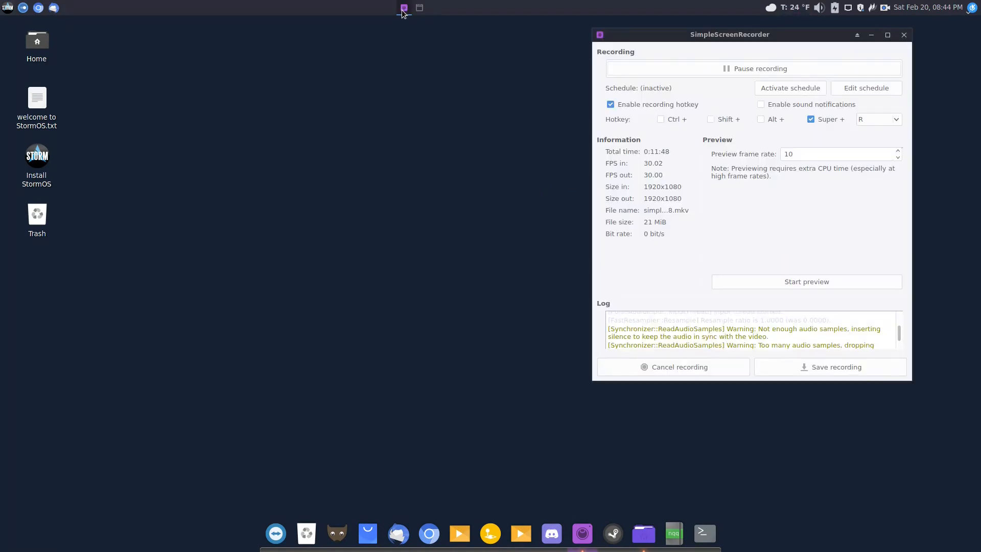